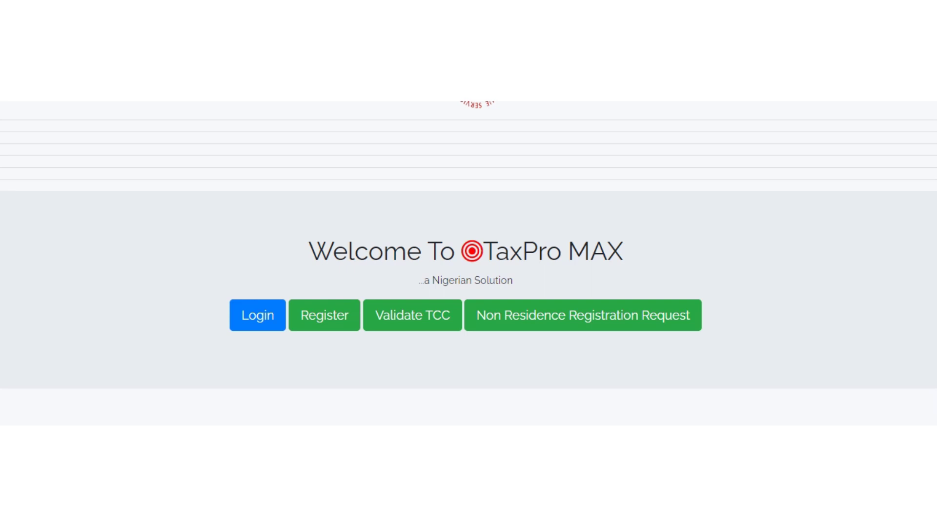
- Open the TaxPro Max sign-in form from the welcome page
left_click(253, 325)
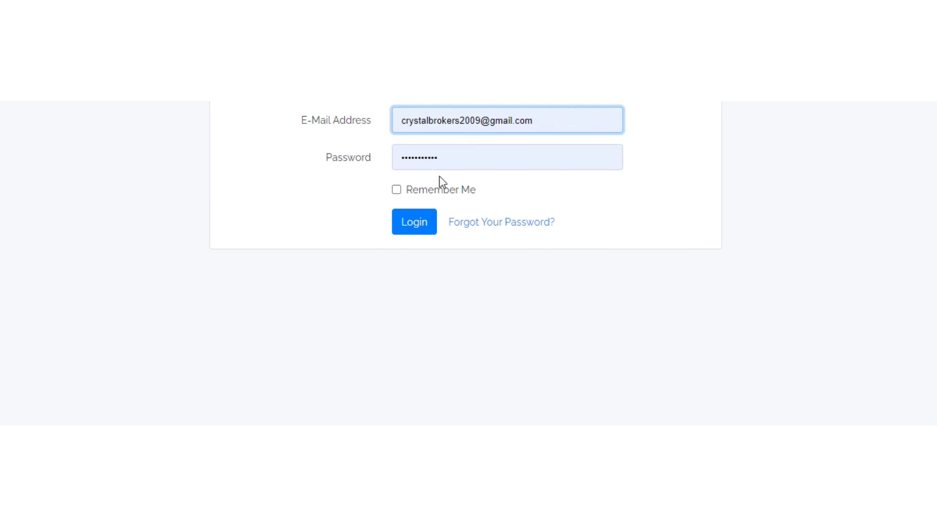
- Log in with the autofilled account credentials and go to the Group Taxes page
left_click(405, 224)
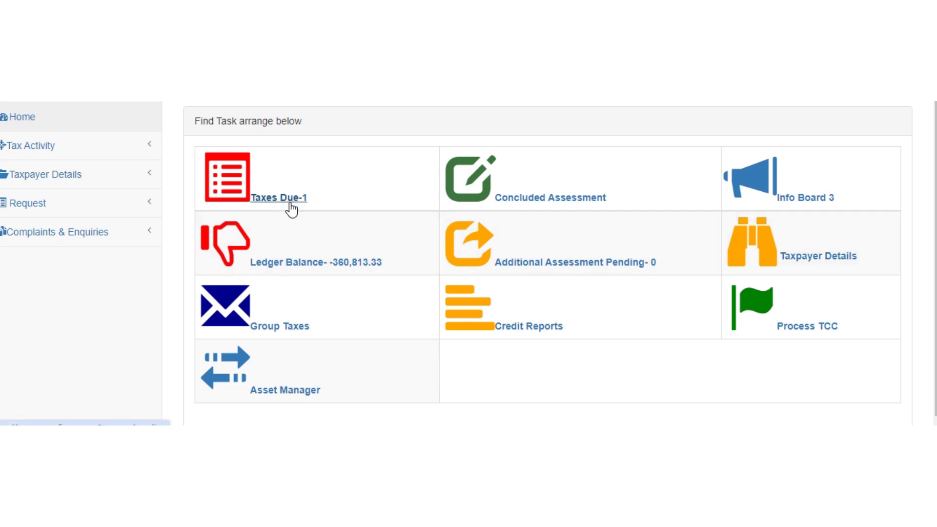
left_click(269, 335)
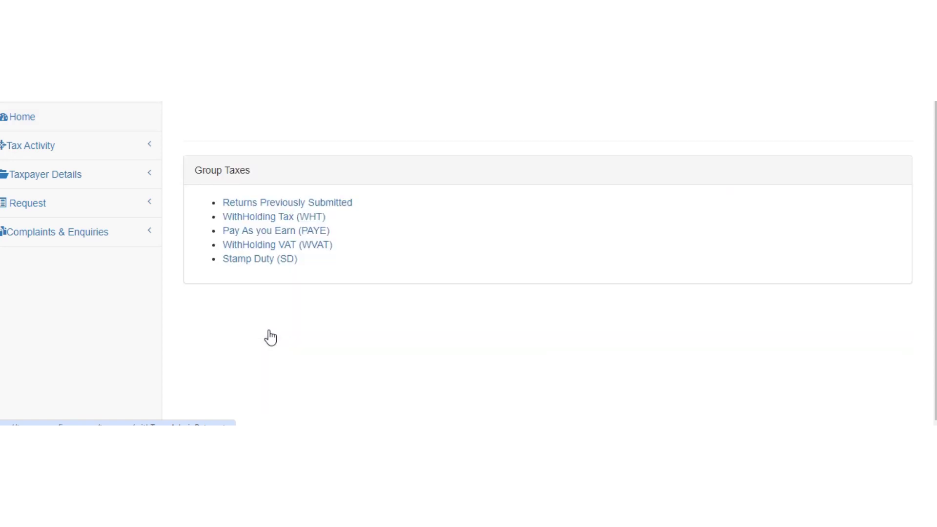
- Open the WithHolding Tax return form, download its SAMPLETEMPLATE .xlsx, and show the download's options
left_click(274, 217)
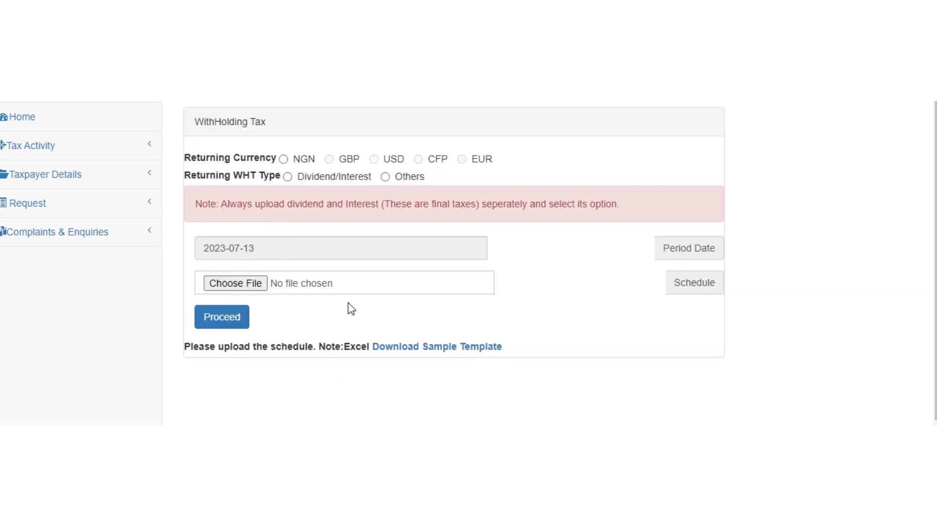
left_click(424, 349)
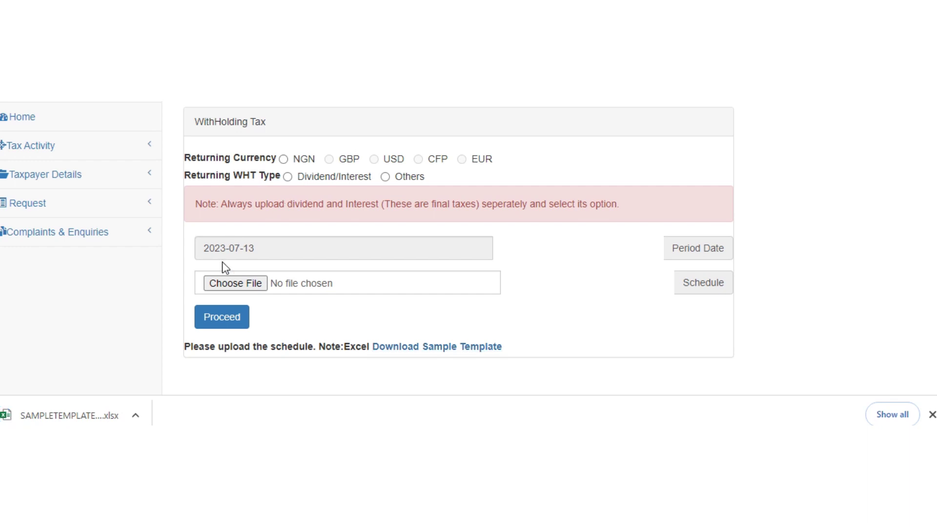
left_click(133, 418)
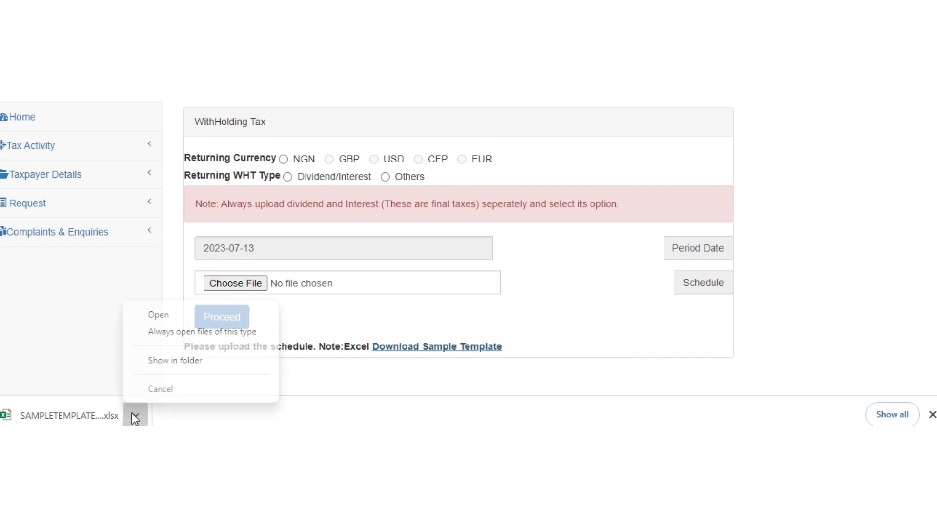
- Open the template in Excel and drag its bottom page break several rows lower in Page Break Preview
left_click(158, 315)
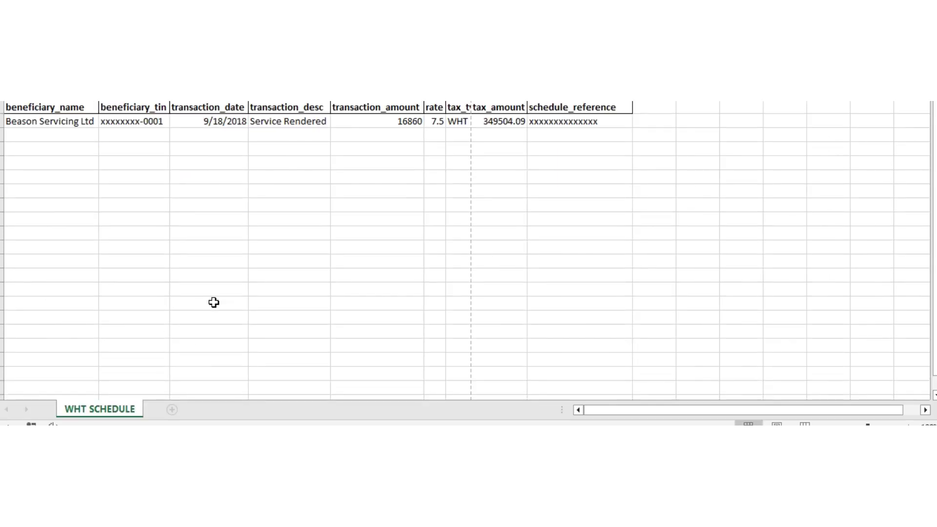
scroll(301, 234, "up", 1)
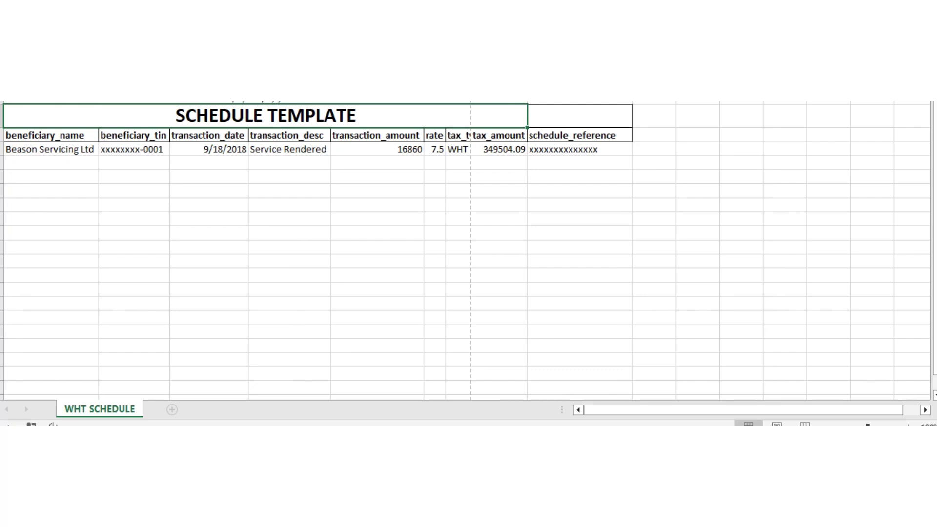
key("alt+w")
key("i")
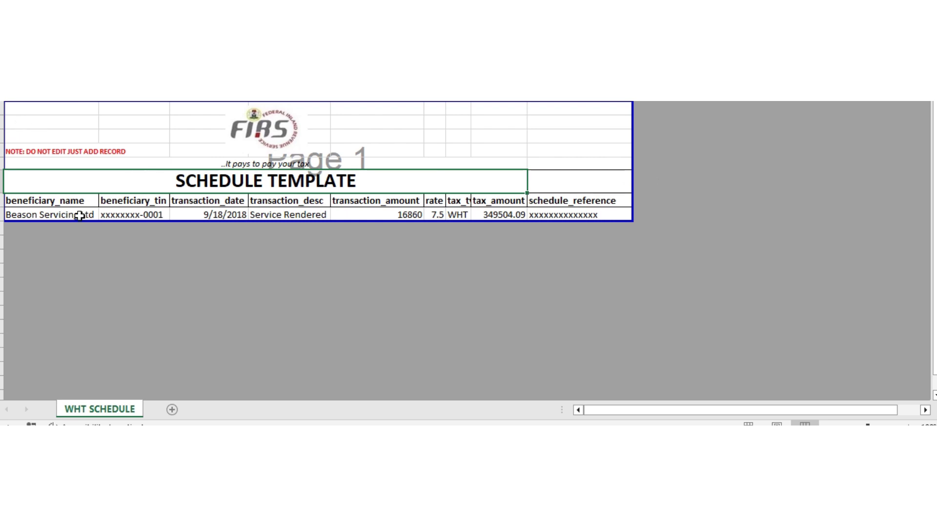
left_click_drag(142, 222, 135, 332)
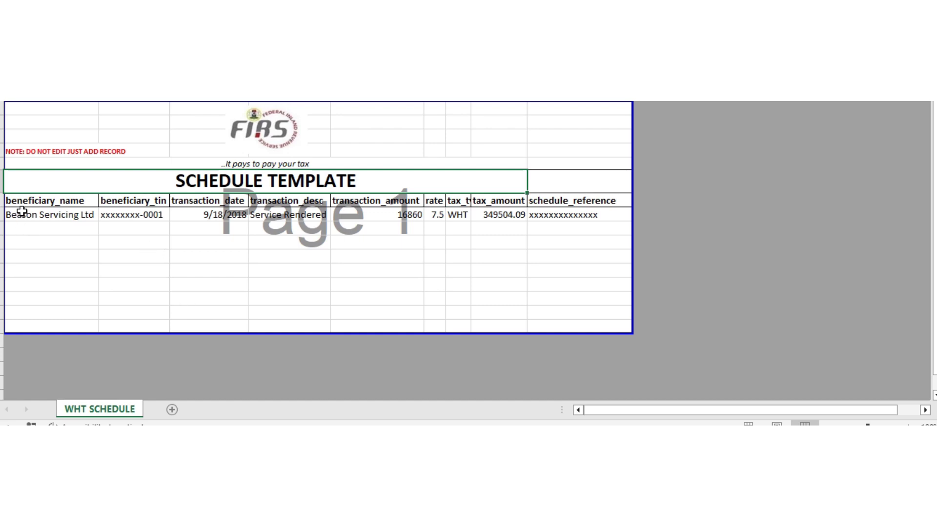
- Step through the empty rows below the Beason Servicing Ltd record, moving the bottom page break up and down
left_click(22, 214)
left_click(29, 228)
left_click(31, 242)
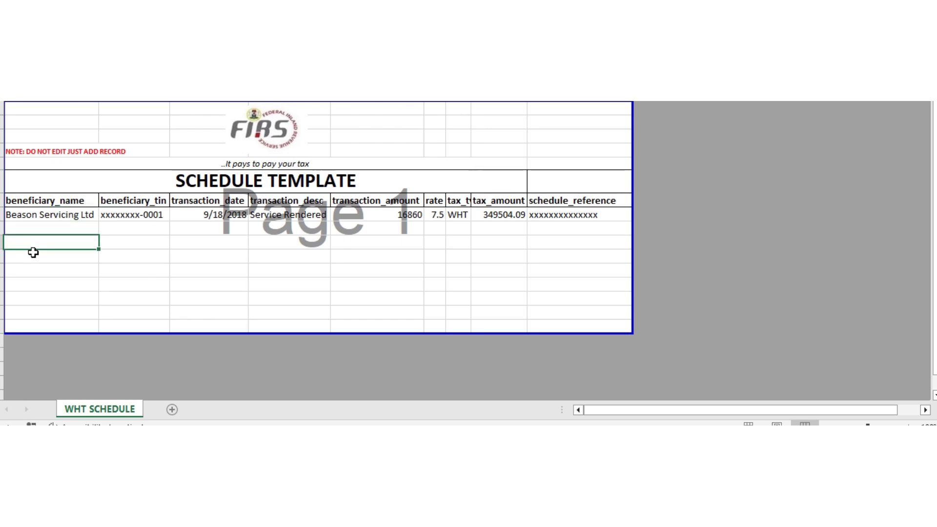
left_click(33, 256)
left_click(33, 271)
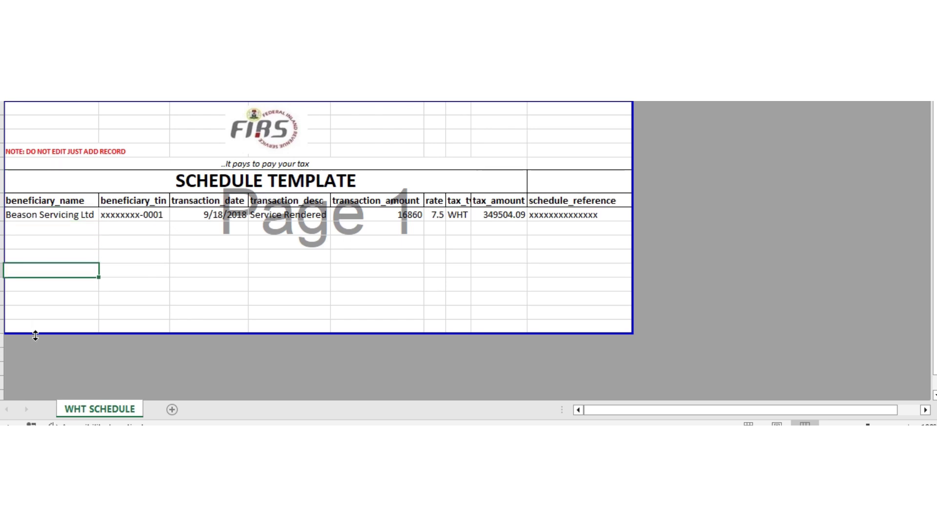
left_click_drag(43, 332, 39, 278)
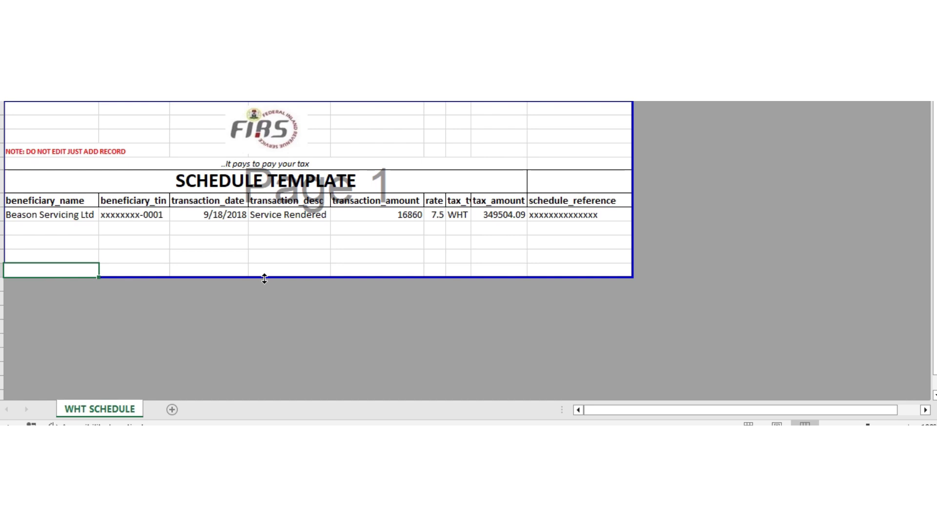
left_click_drag(264, 279, 286, 223)
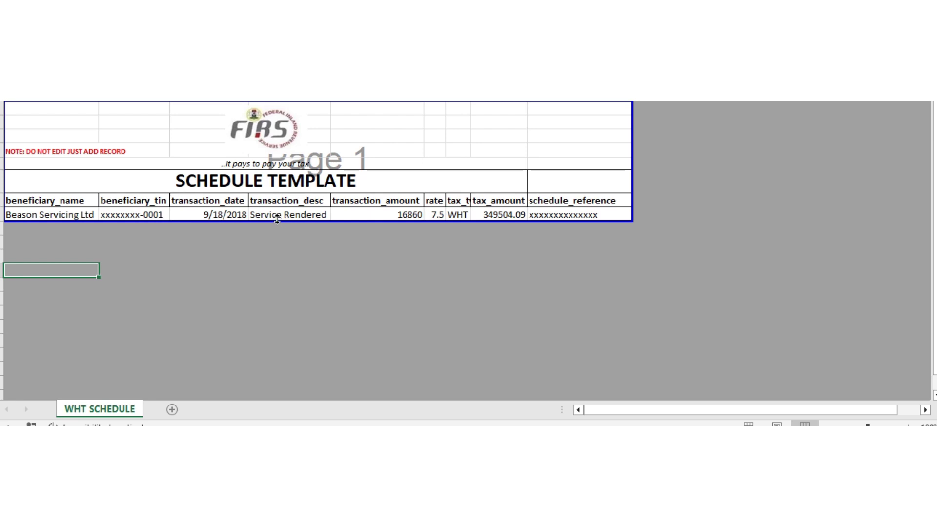
left_click_drag(276, 219, 247, 361)
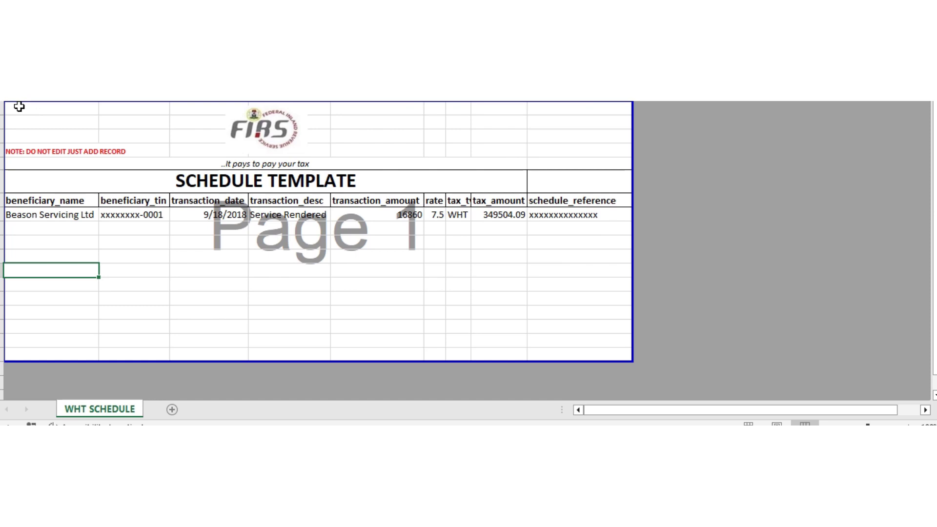
- Set the page break directly below the sample row and select the template block from A1
mouse_move(19, 107)
left_mouse_down()
mouse_move(76, 138)
mouse_move(326, 199)
mouse_move(583, 234)
mouse_move(580, 356)
left_mouse_up()
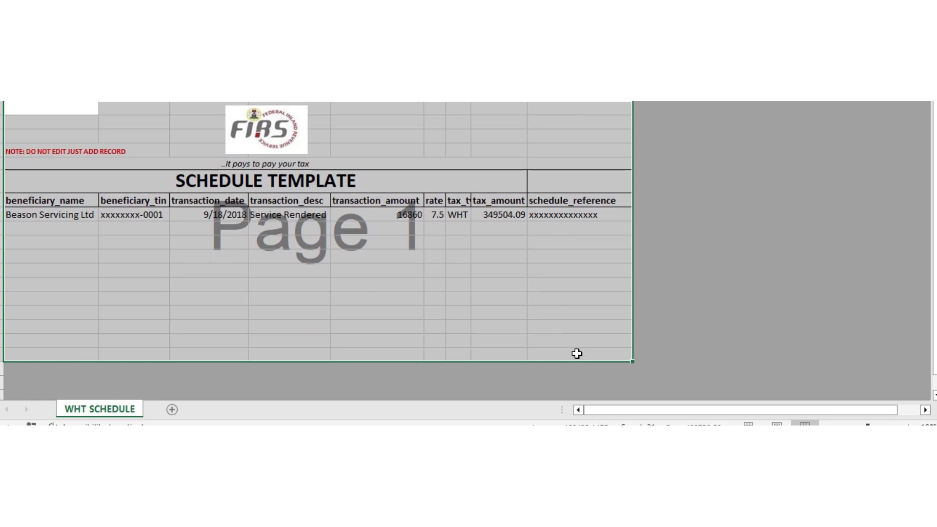
left_click(699, 312)
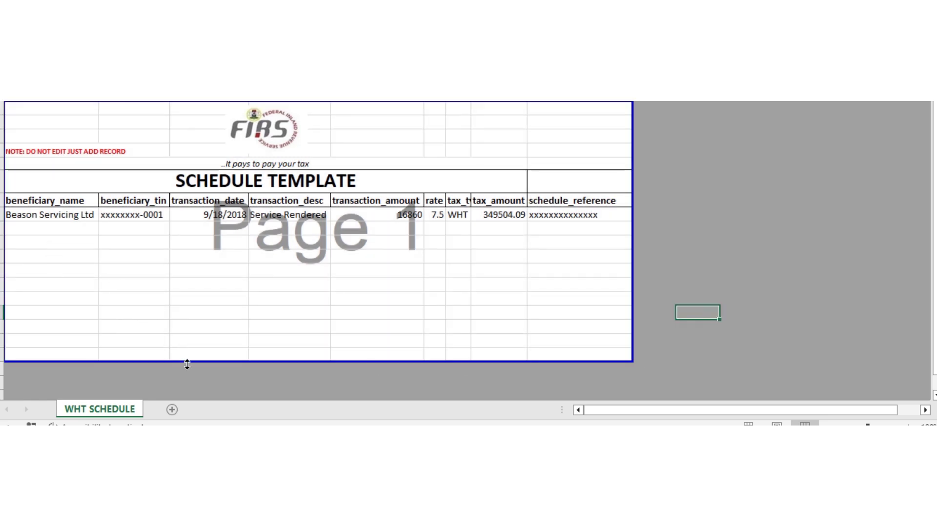
left_click_drag(189, 360, 194, 222)
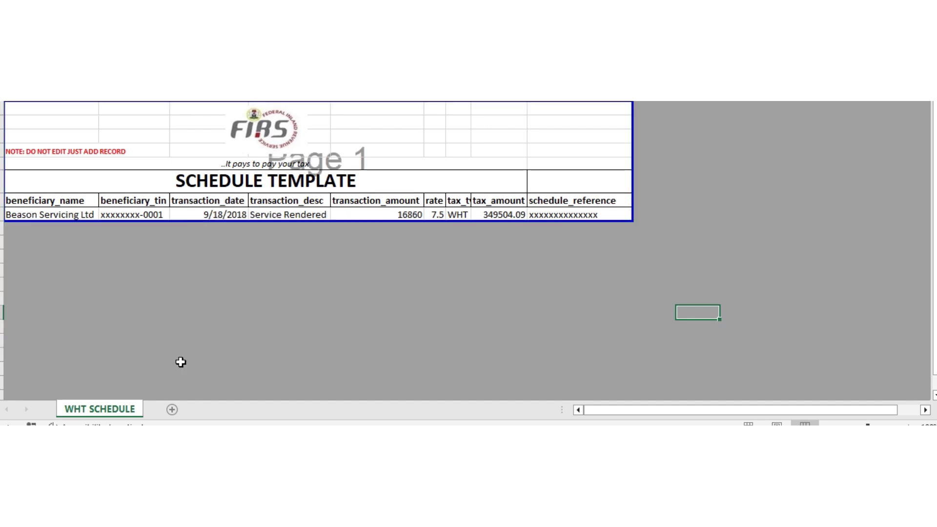
mouse_move(19, 107)
left_mouse_down()
mouse_move(454, 161)
mouse_move(452, 186)
mouse_move(552, 182)
mouse_move(586, 213)
left_mouse_up()
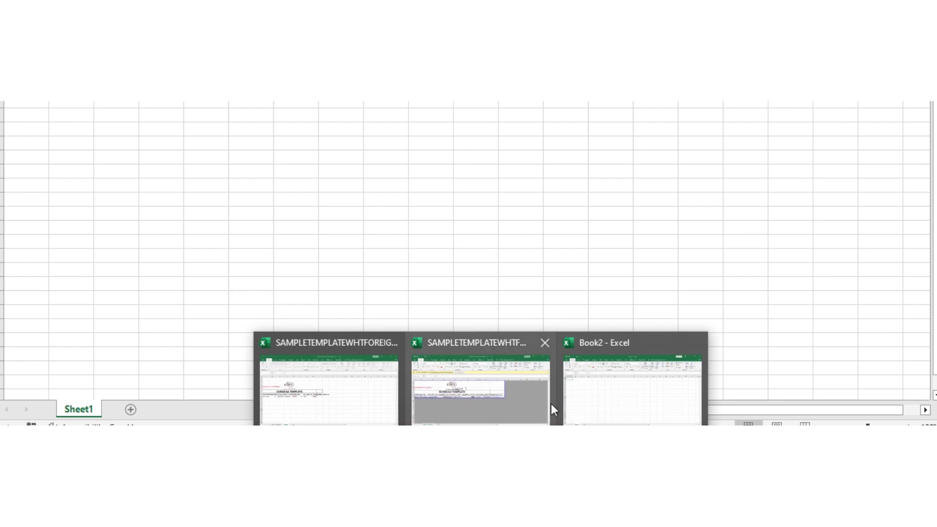
- Copy the selected template block, from its title down to the sample row, in the template workbook
mouse_move(317, 396)
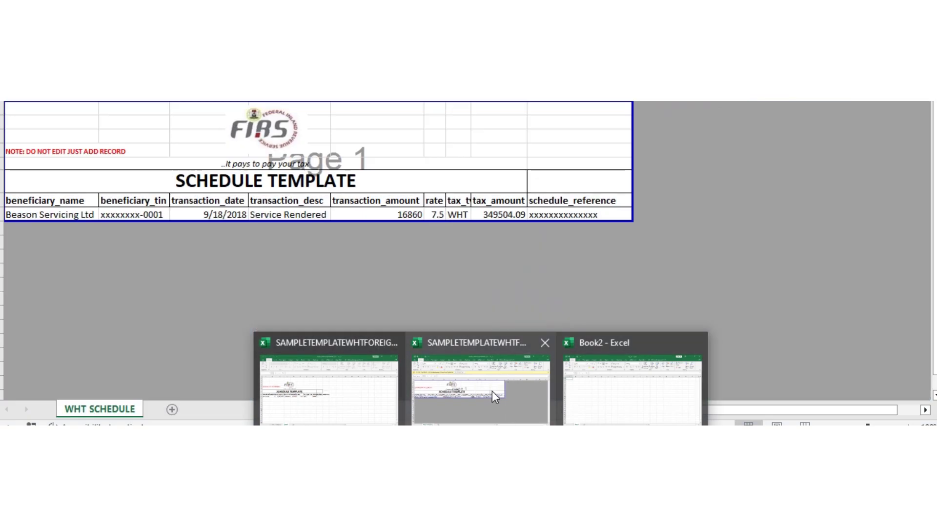
left_click(490, 390)
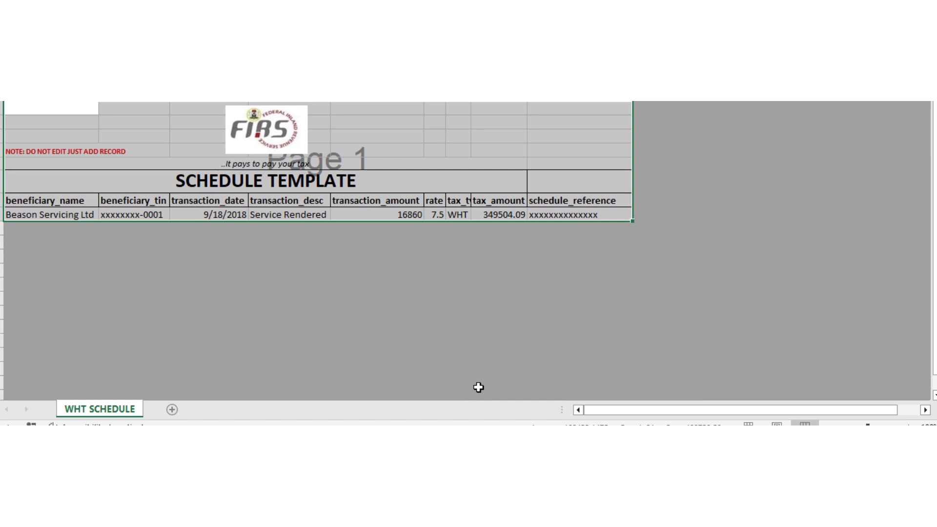
key("ctrl+c")
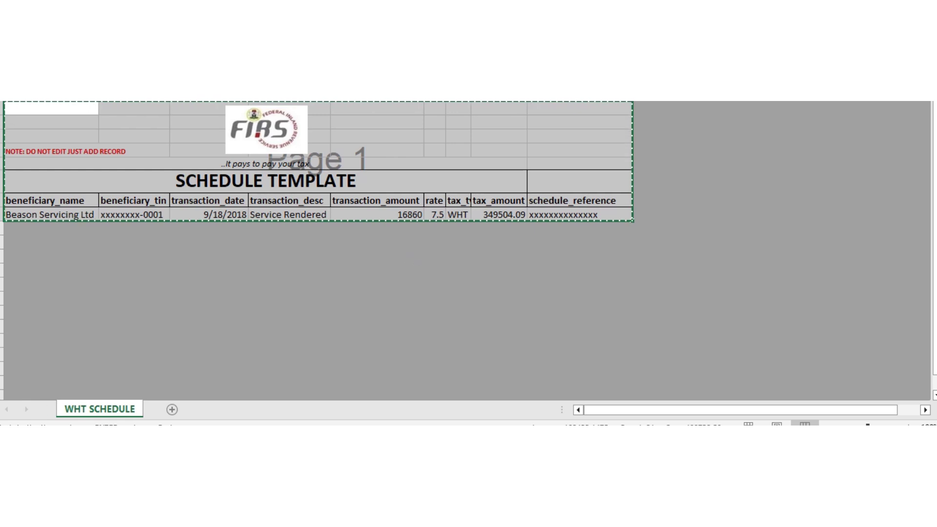
scroll(353, 239, "down", 1)
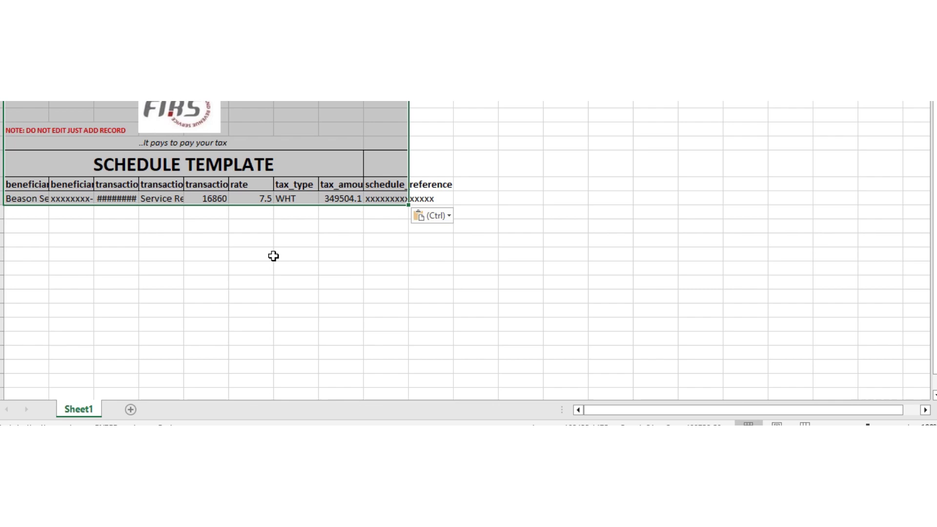
left_click(336, 294)
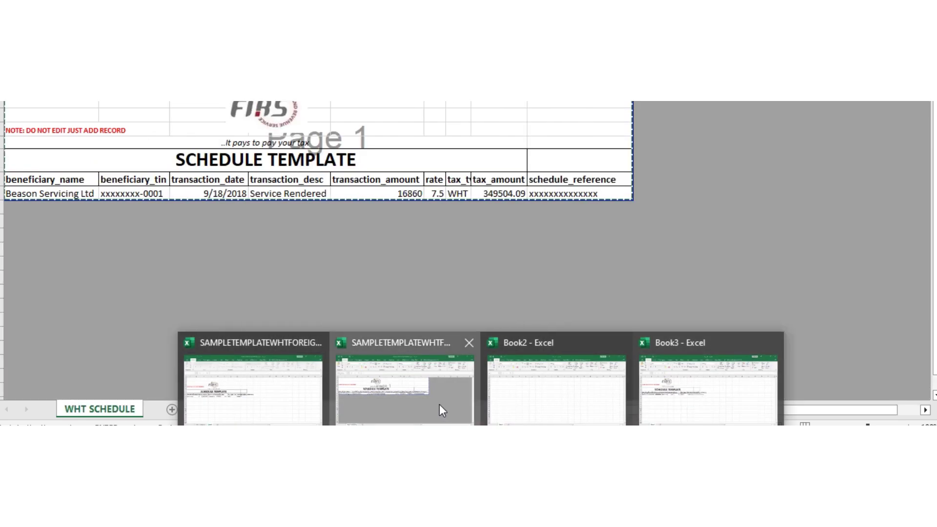
left_click(439, 404)
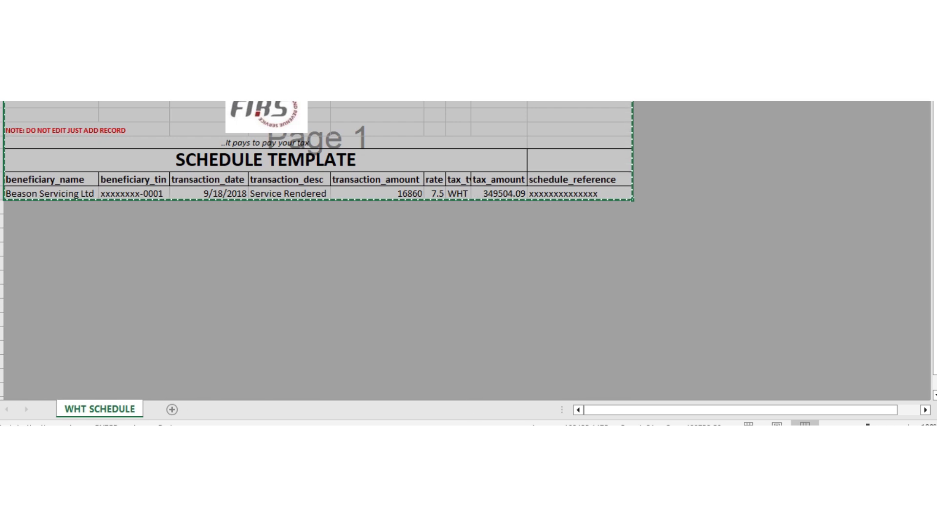
mouse_move(481, 434)
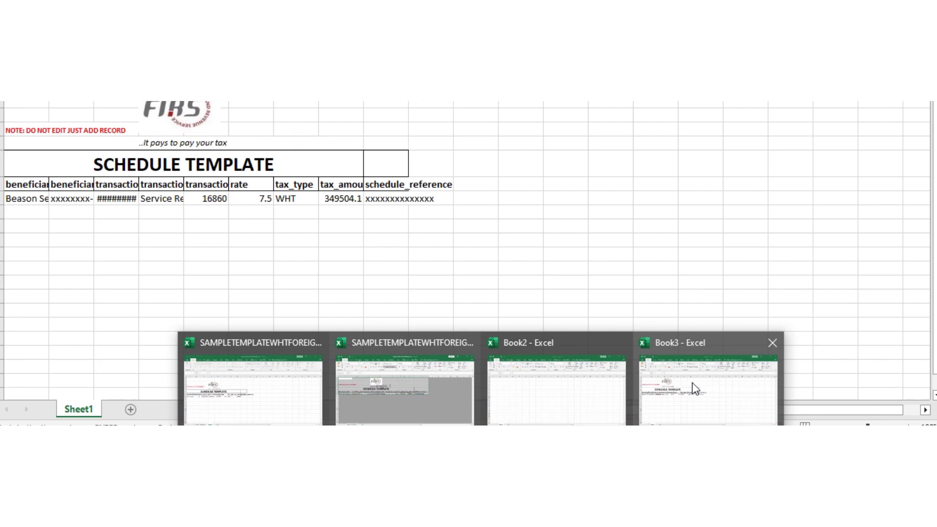
left_click(696, 389)
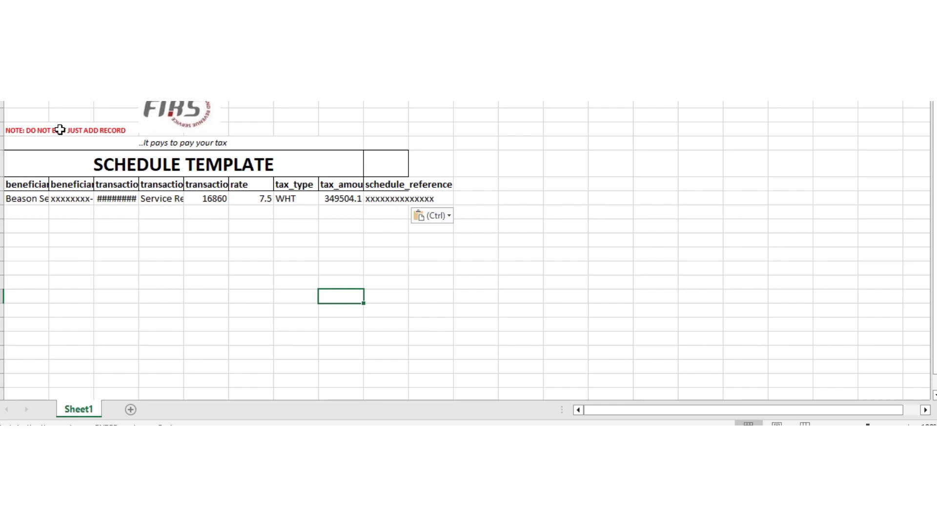
mouse_move(480, 431)
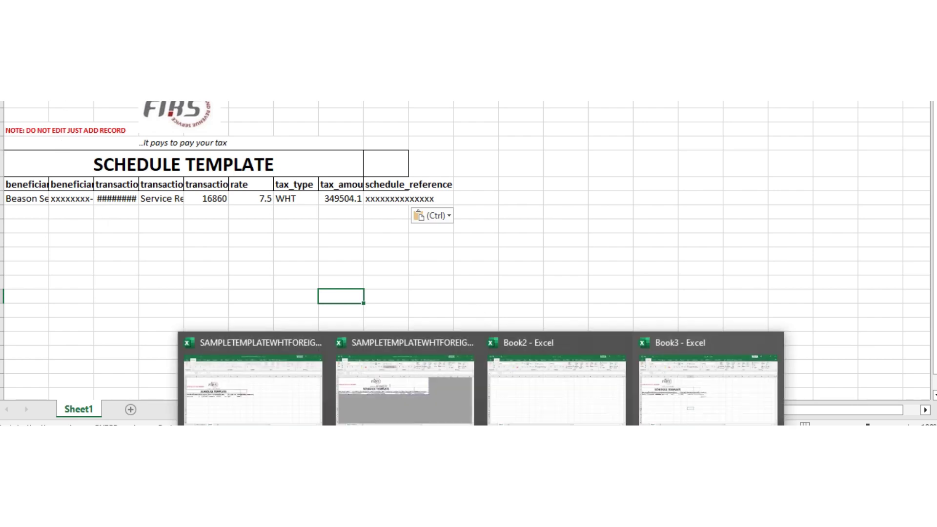
- Widen the beneficiary_tin column in the filled-in schedule and check its TIN and 6/16/2023 date
mouse_move(244, 390)
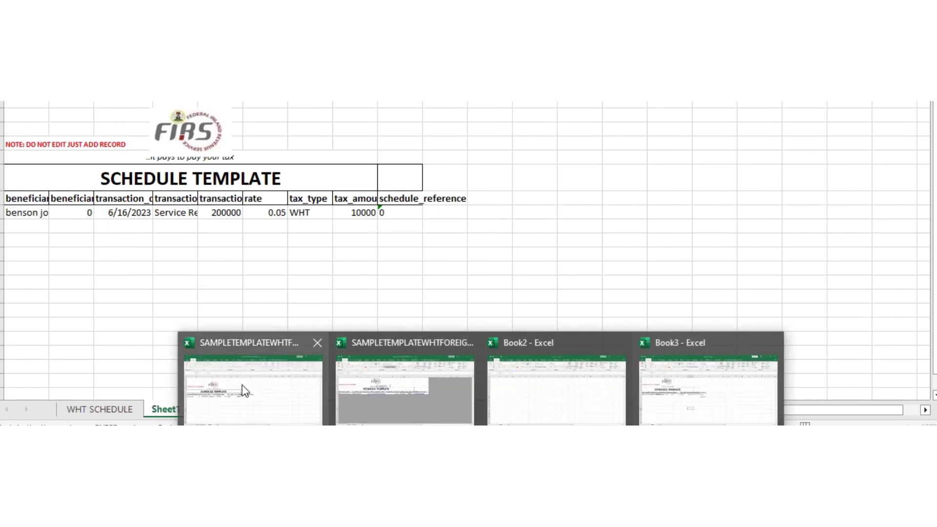
left_click(244, 390)
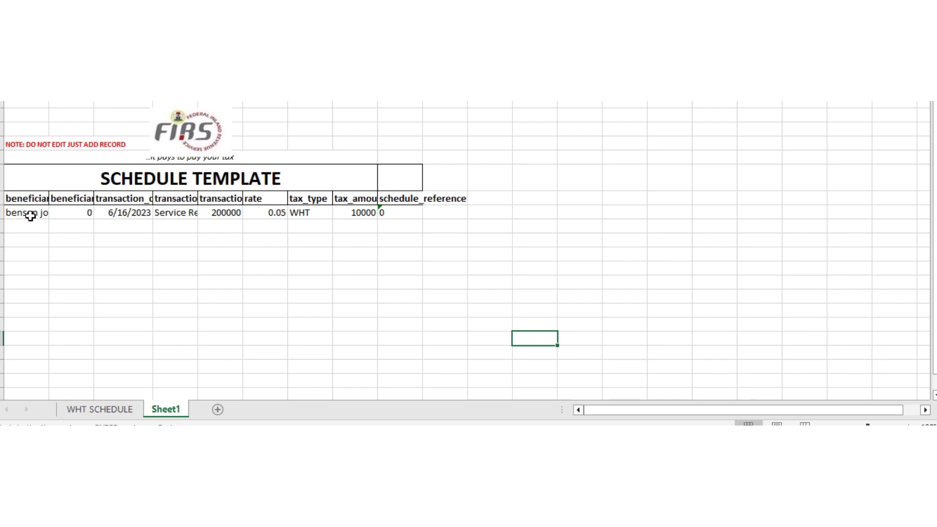
left_click(31, 215)
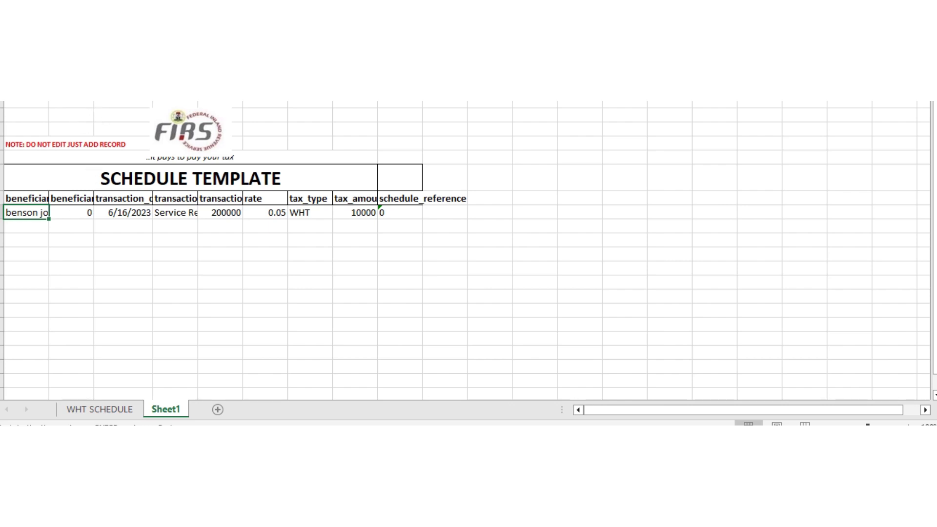
left_click_drag(93, 99, 156, 99)
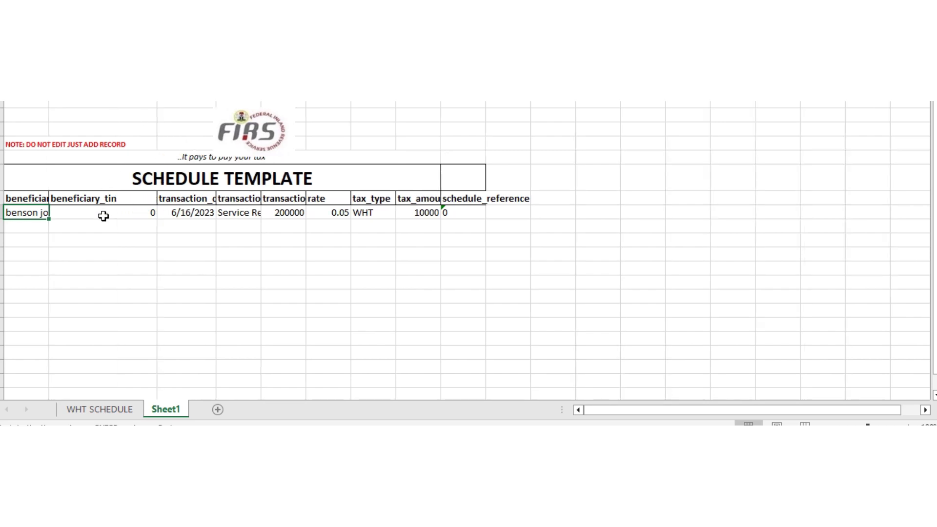
left_click(86, 210)
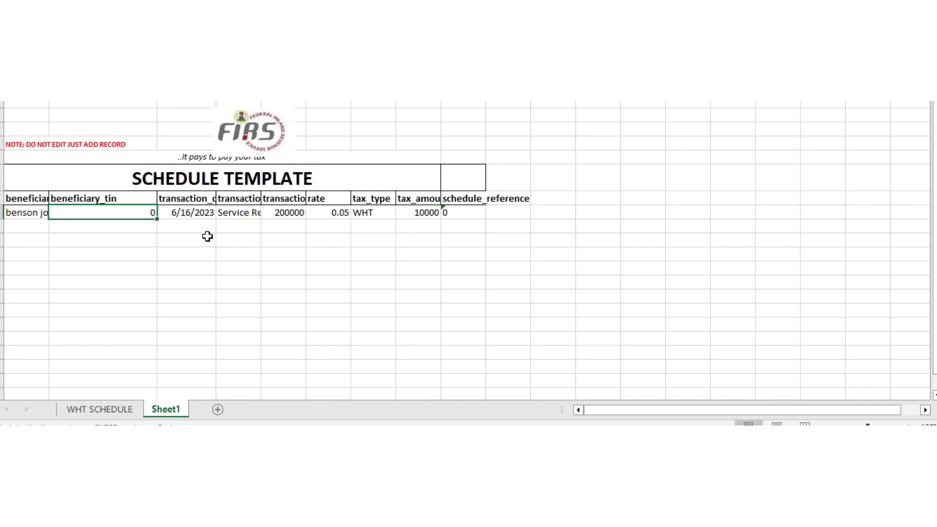
left_click(184, 211)
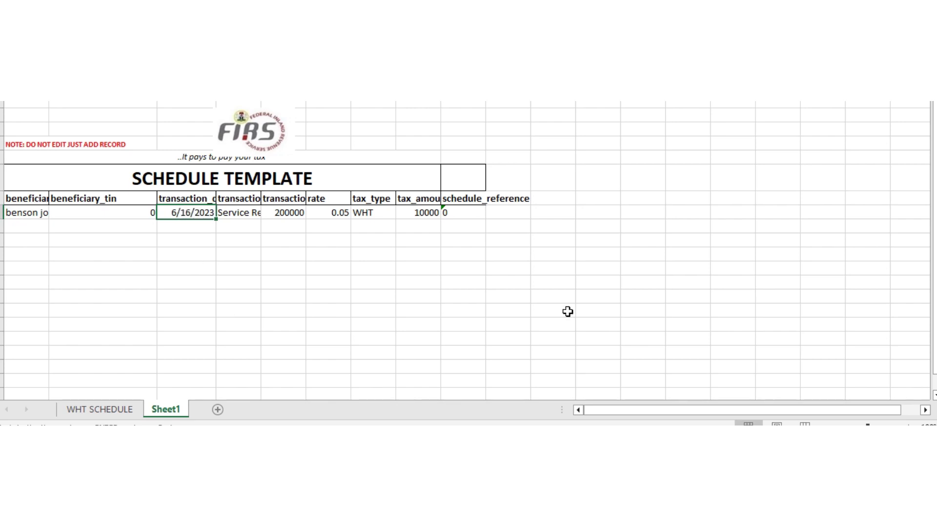
- Compare against the WHT SCHEDULE template, selecting an empty cell below its table
mouse_move(481, 430)
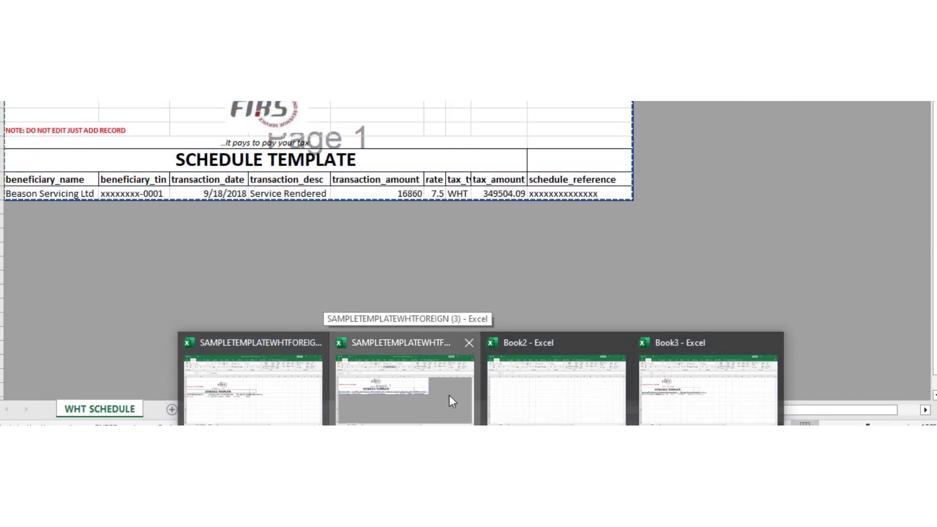
left_click(449, 395)
left_click(211, 233)
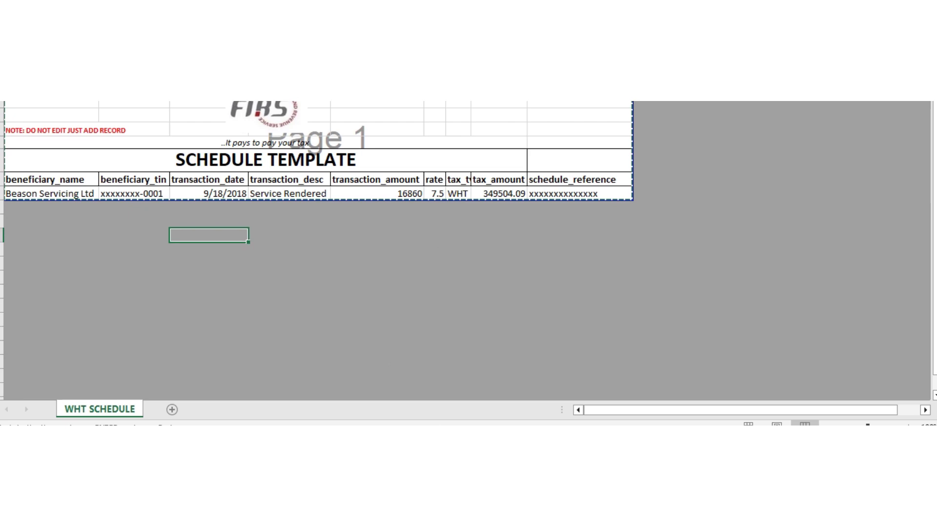
mouse_move(480, 429)
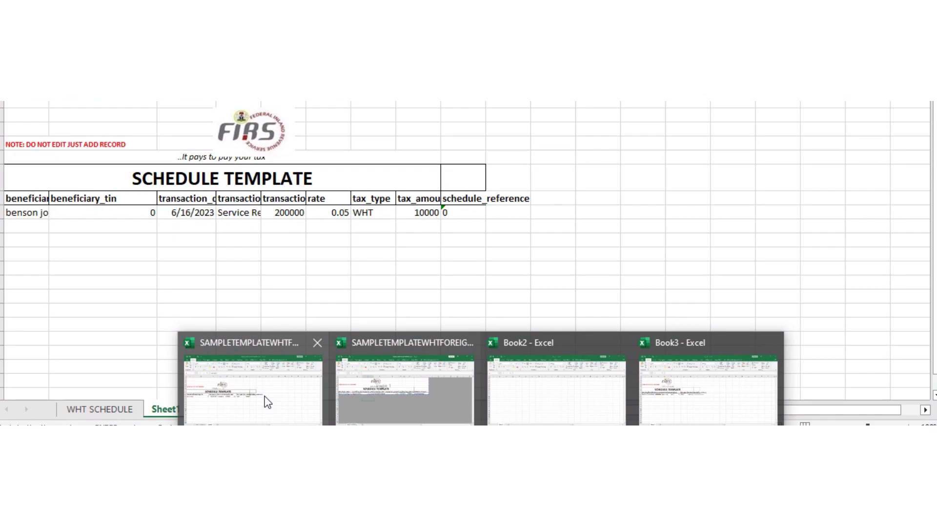
- Review the record's description, 200000 amount, 0.05 rate, WHT type, 10000 tax and schedule_reference
left_click(268, 402)
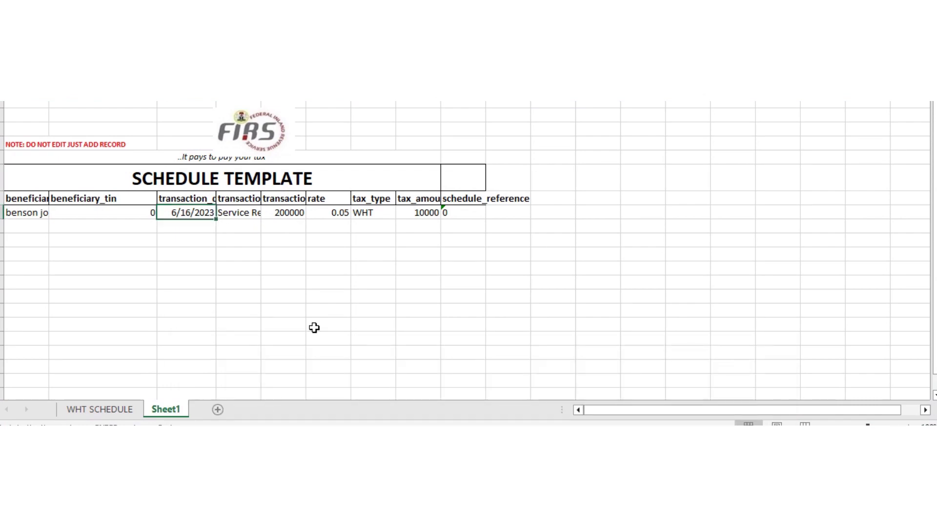
left_click(245, 213)
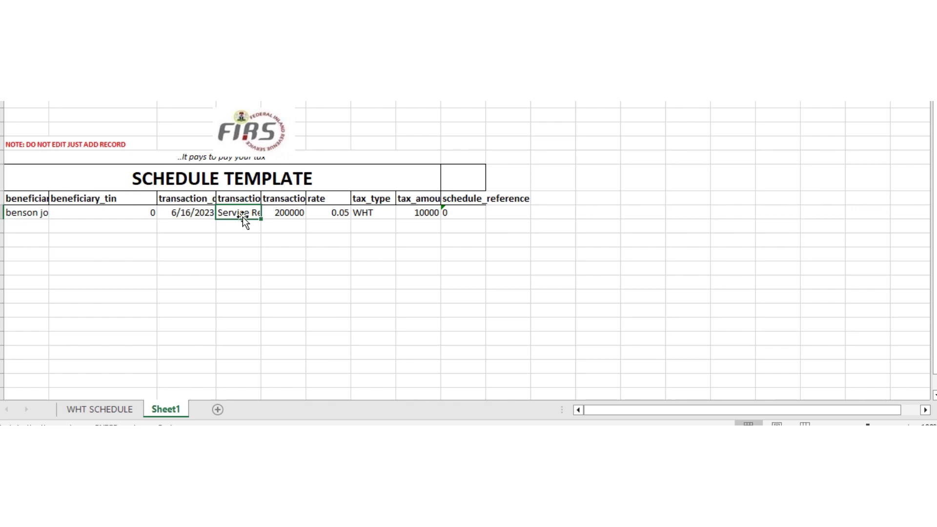
left_click(286, 214)
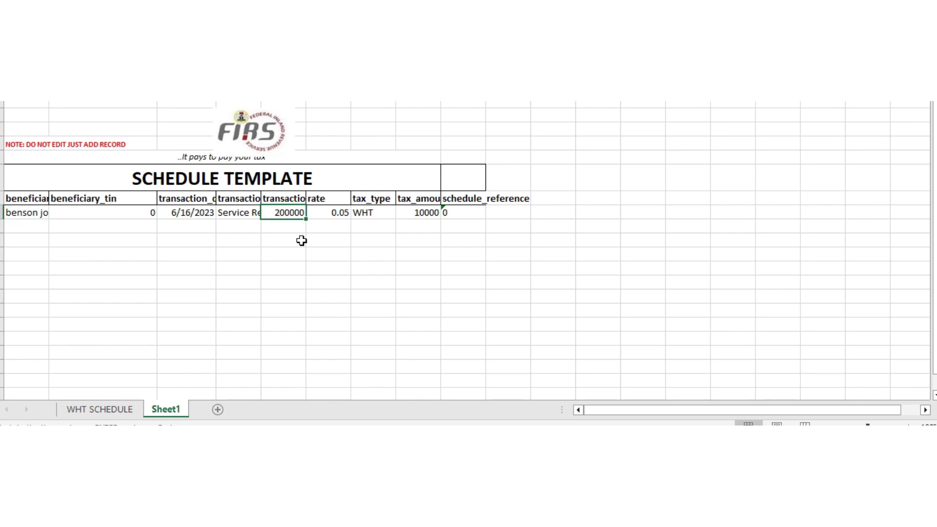
left_click(329, 211)
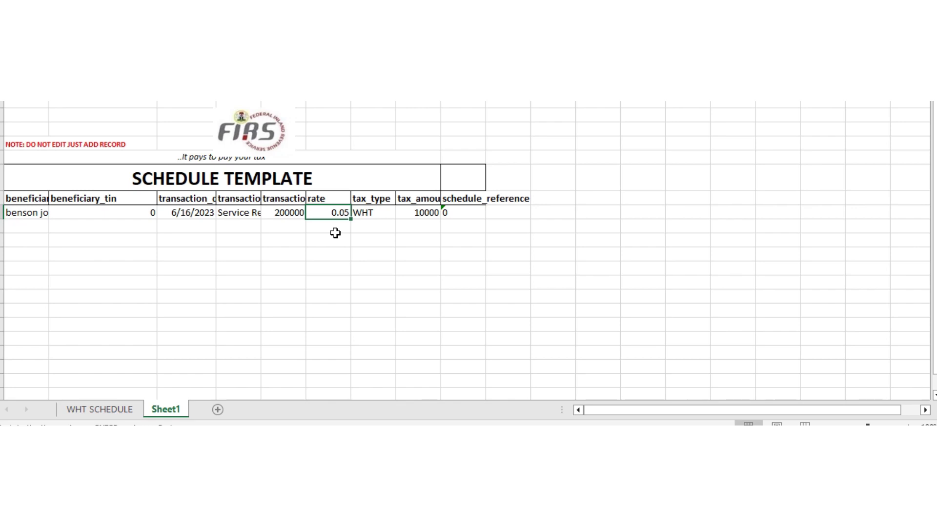
left_click(383, 211)
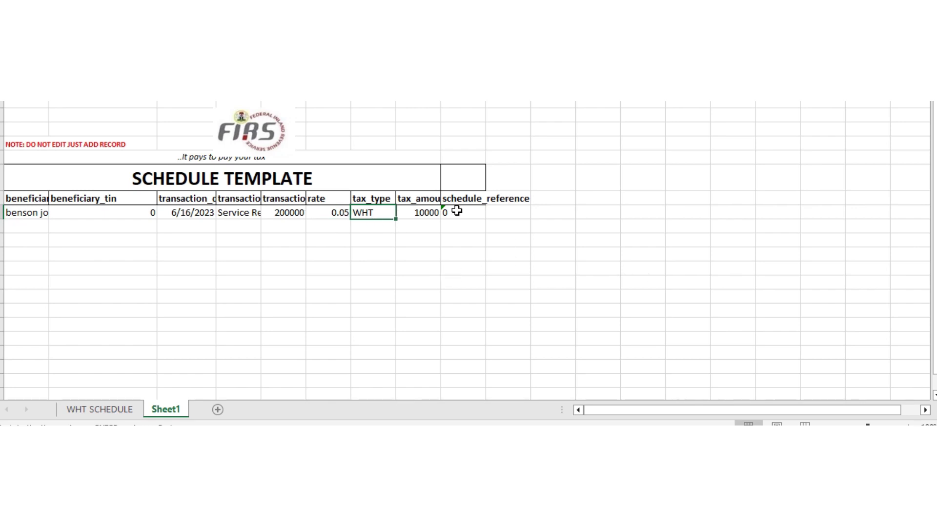
left_click(424, 213)
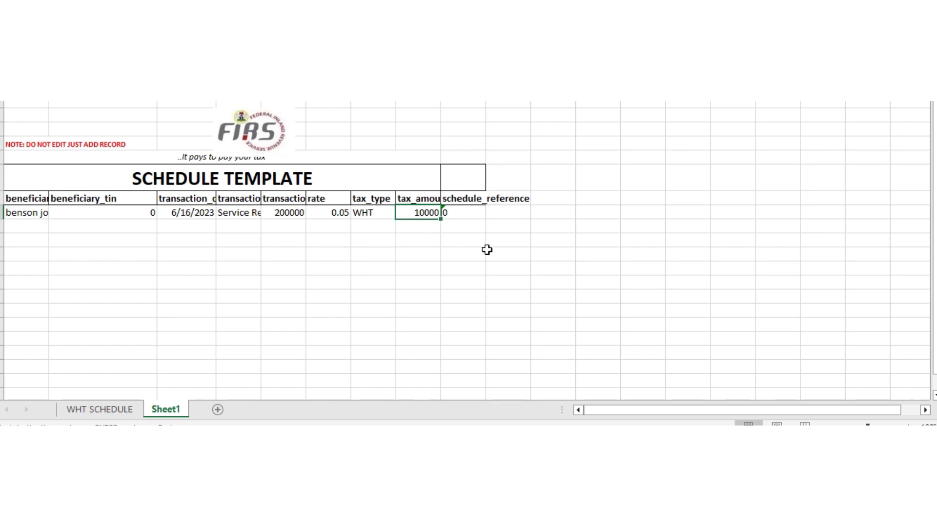
left_click(458, 215)
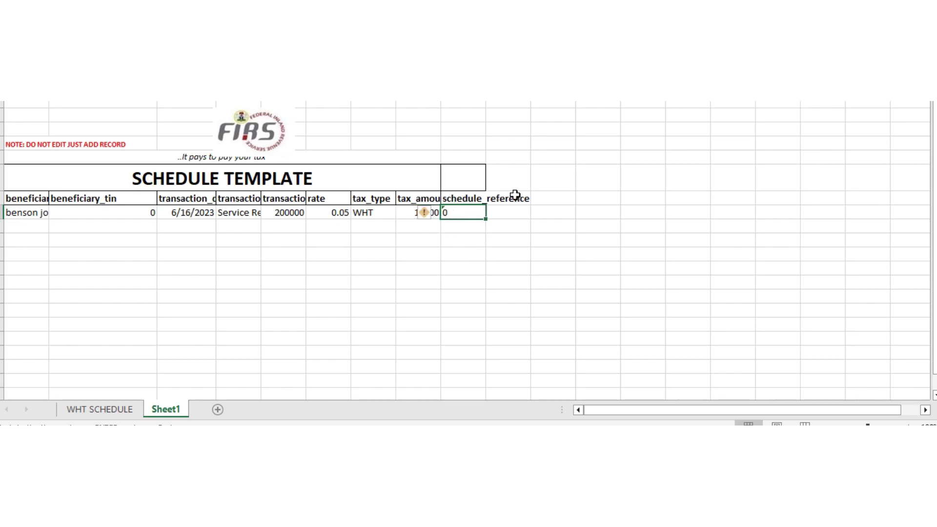
left_click(462, 250)
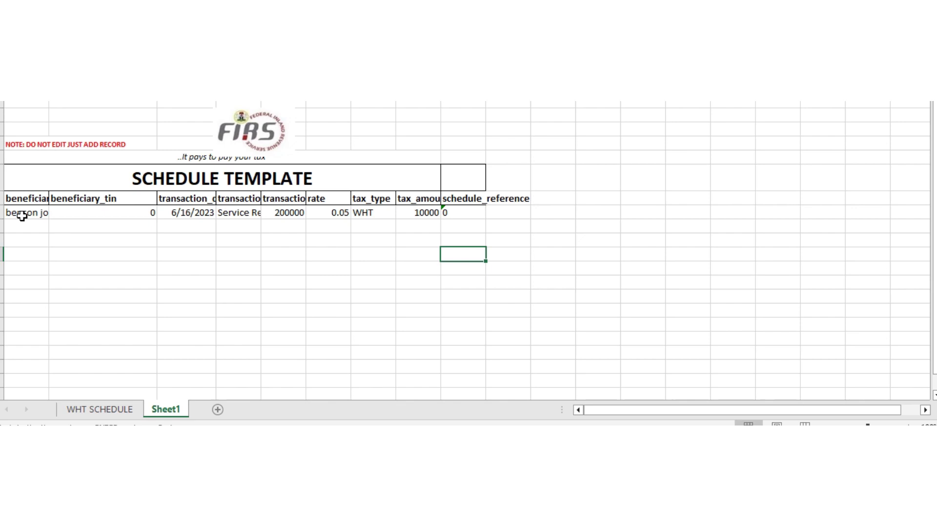
- Copy the filled-in data row and paste it over Book3's sample row (200000, rate 0.05, tax 10000)
left_click_drag(22, 211, 472, 215)
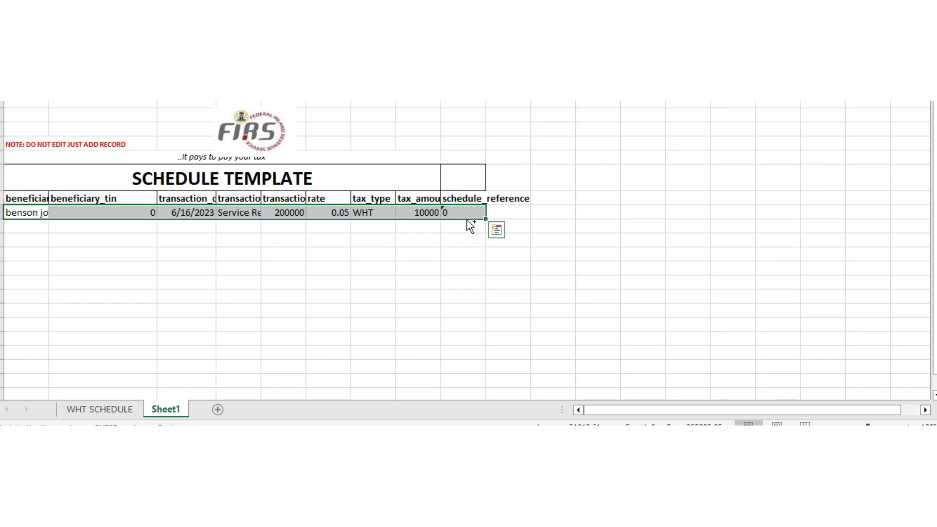
key("ctrl+c")
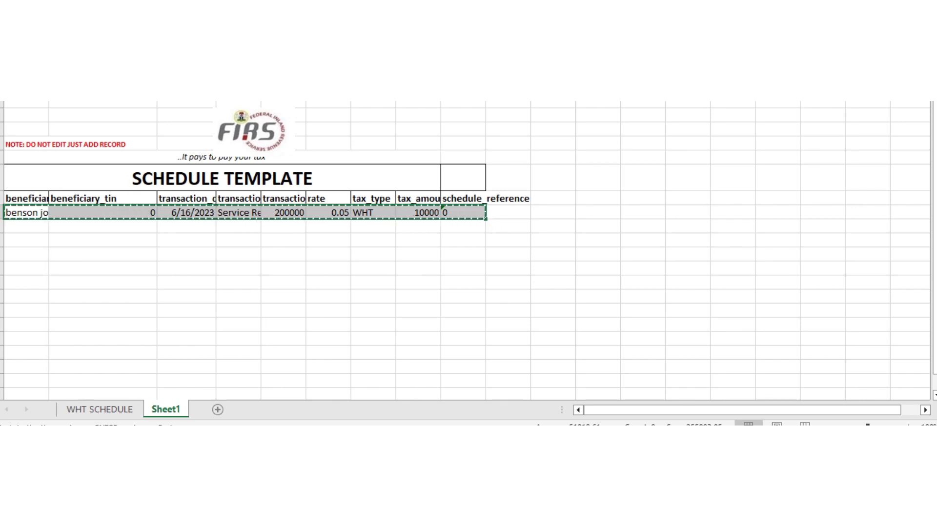
mouse_move(537, 424)
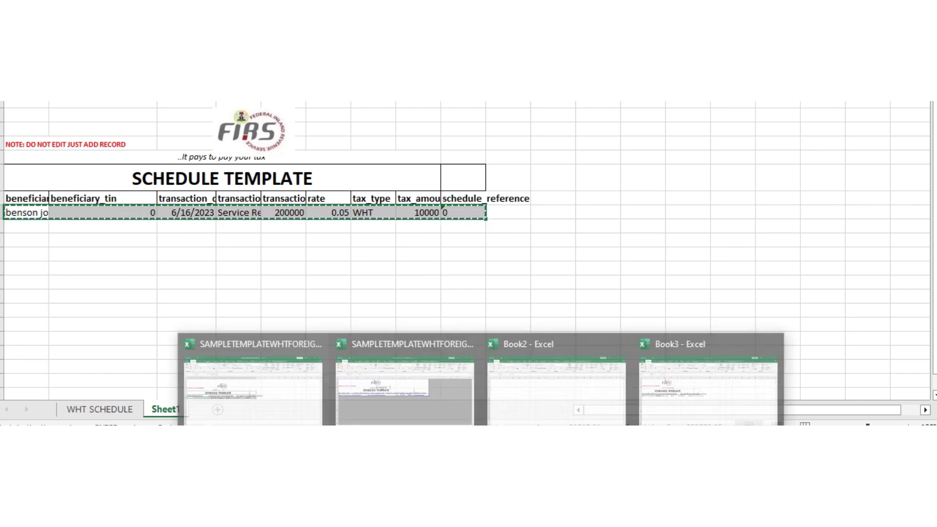
left_click(686, 379)
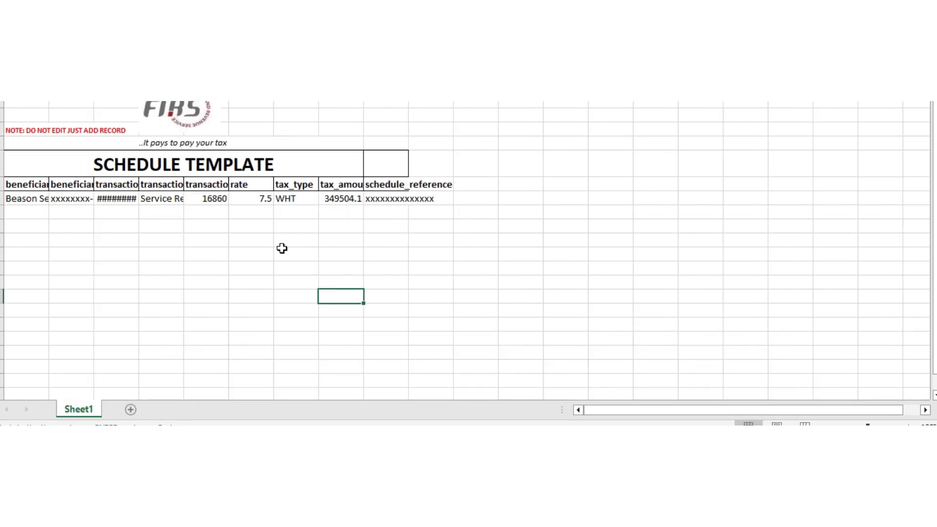
left_click(13, 199)
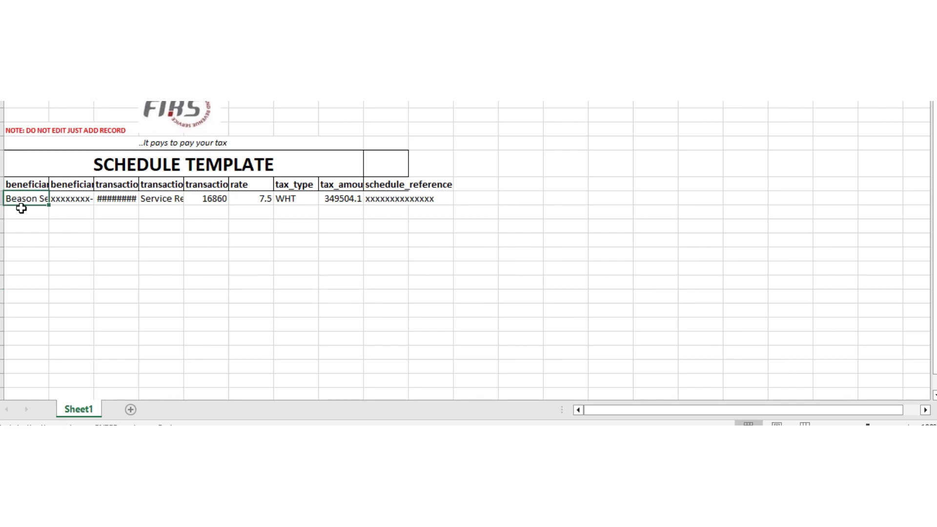
key("ctrl+v")
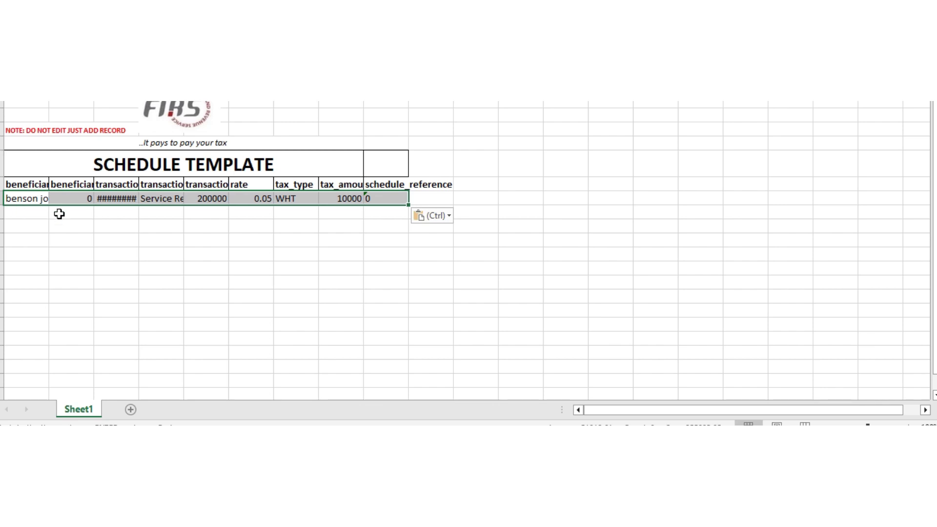
left_click(187, 266)
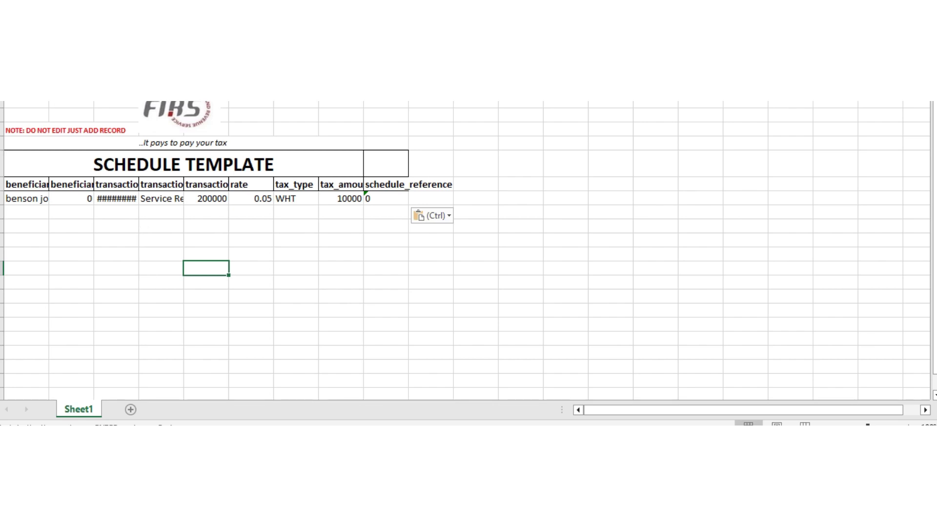
- Dismiss the paste options and save the WHT schedule workbook with Ctrl+S
key("Escape")
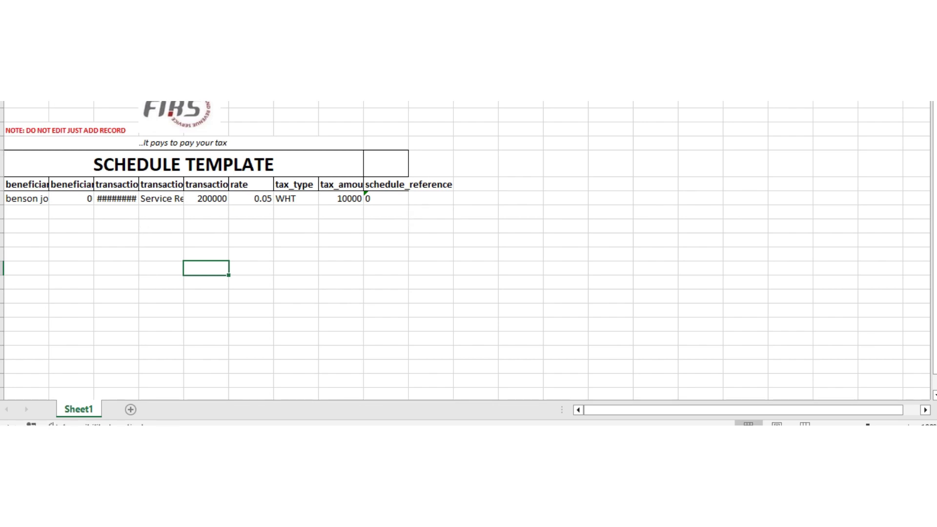
key("ctrl+s")
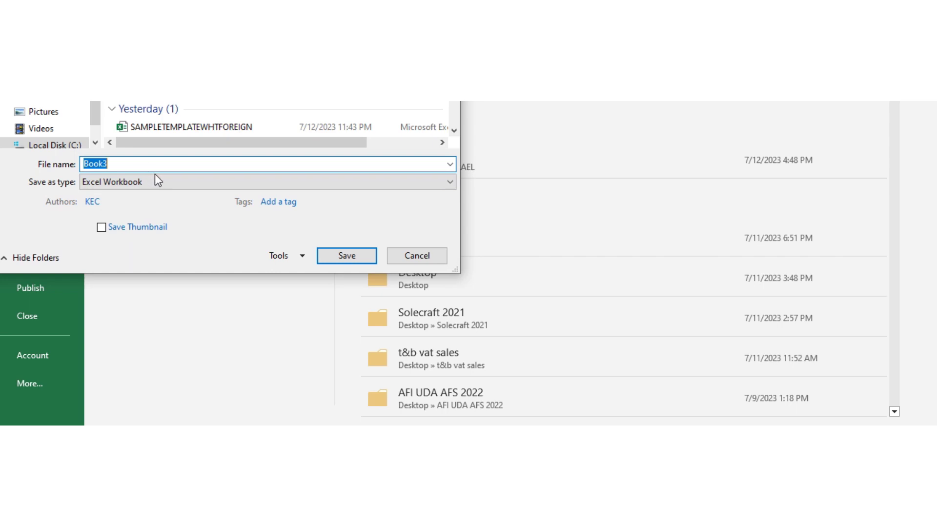
left_click(348, 255)
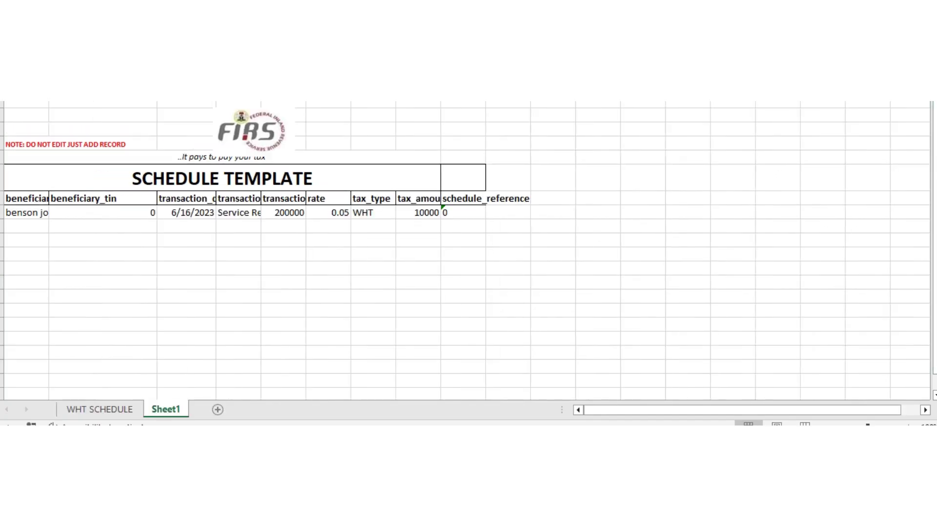
key("ctrl+v")
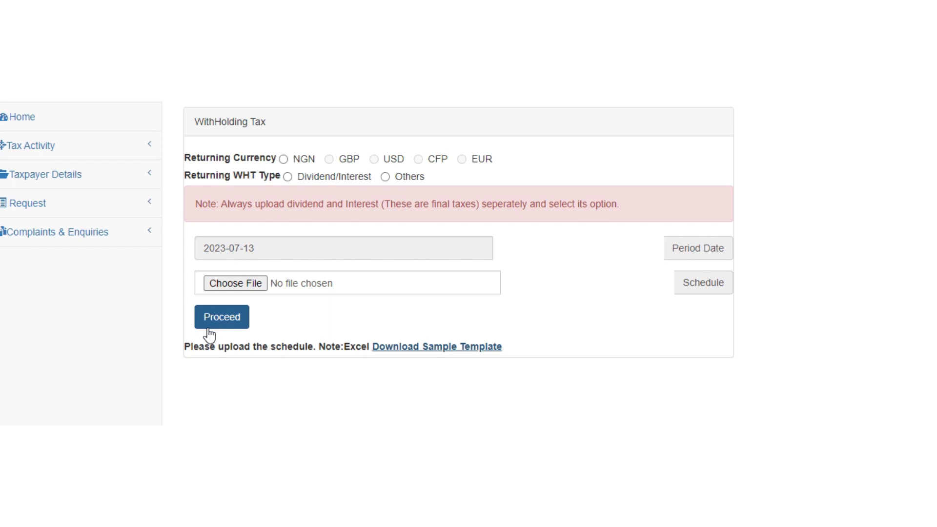
- Set the return's Returning Currency to NGN and Returning WHT Type to Others
left_click(284, 160)
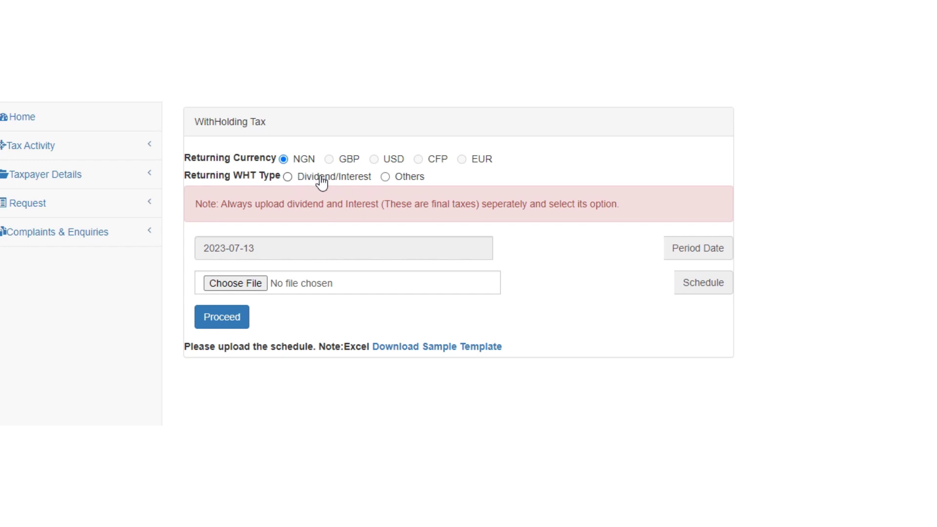
left_click(287, 177)
left_click(385, 178)
- Attach firs.xlsx from the Downloads folder as the withholding tax schedule file
left_click(227, 286)
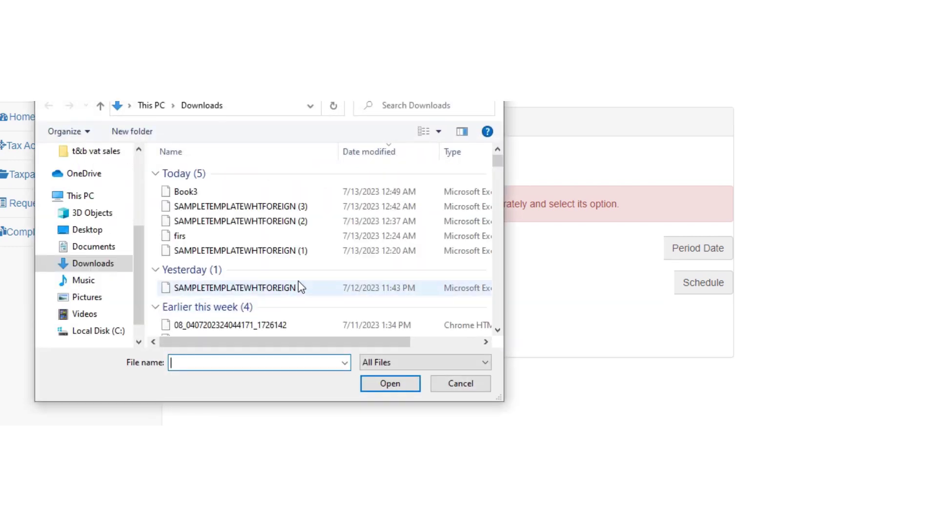
left_click(216, 237)
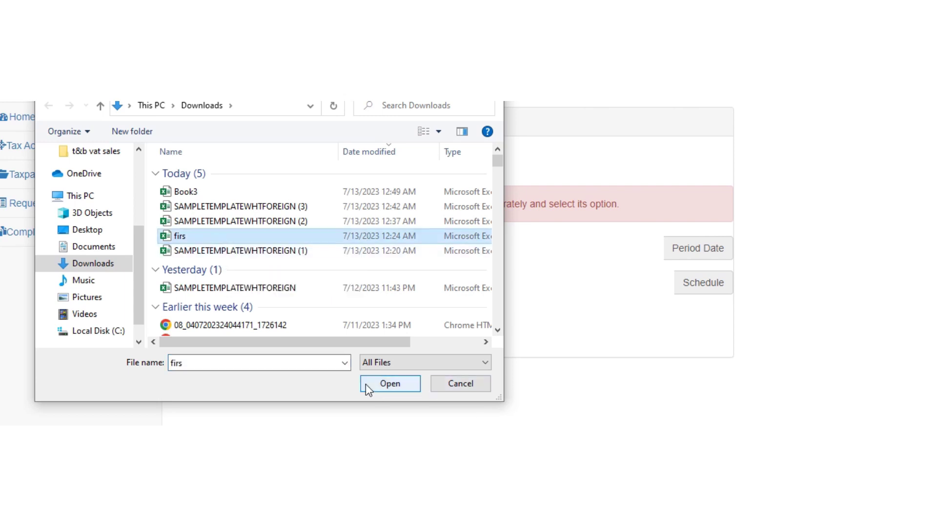
left_click(400, 383)
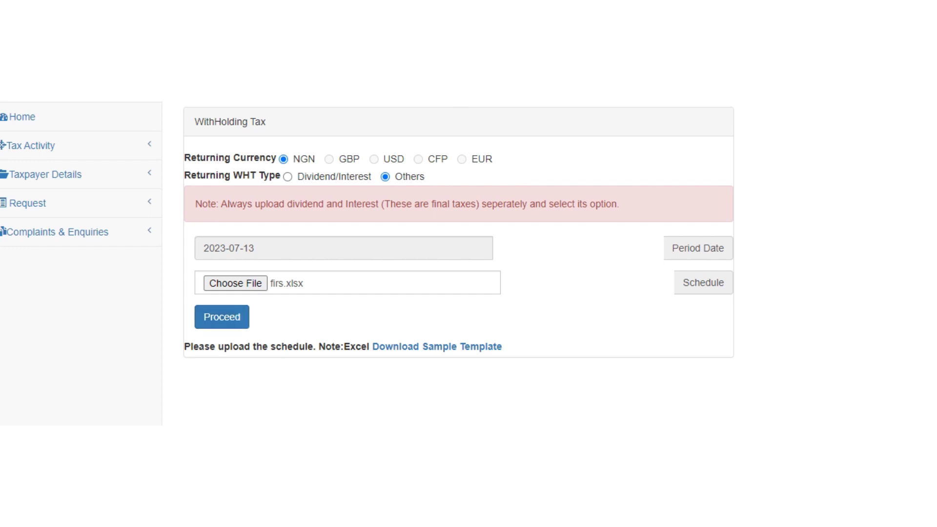
- Submit the schedule, check the one-entry WHT summary totalling 10,000.00, and continue to payment
left_click(231, 324)
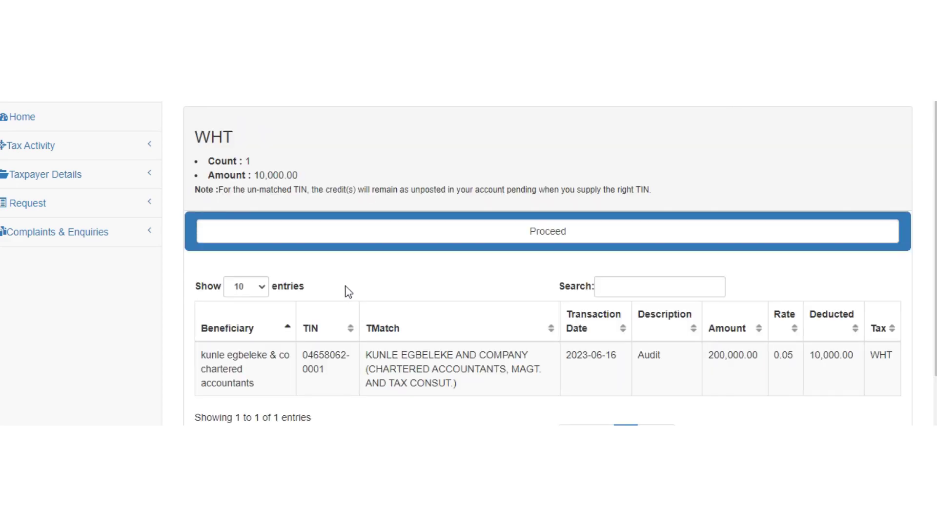
scroll(436, 200, "down", 2)
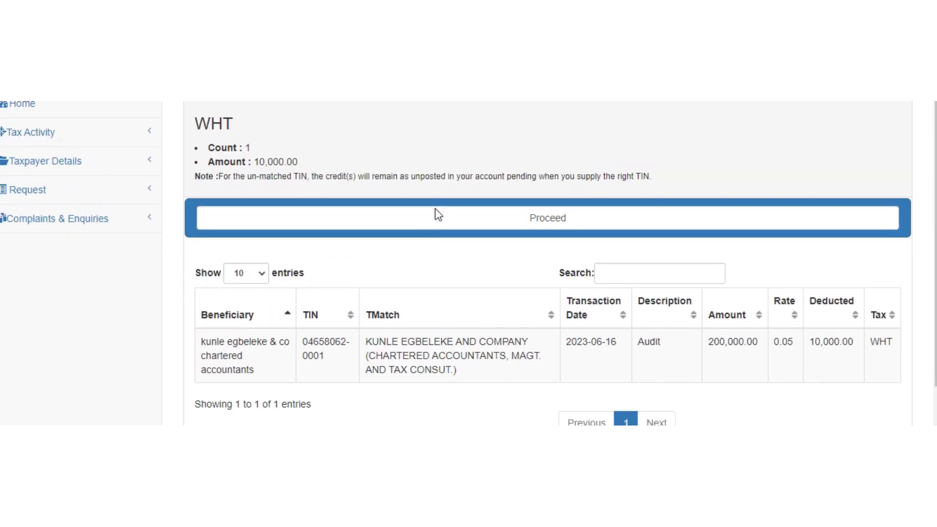
scroll(436, 204, "down", 1)
scroll(431, 203, "up", 2)
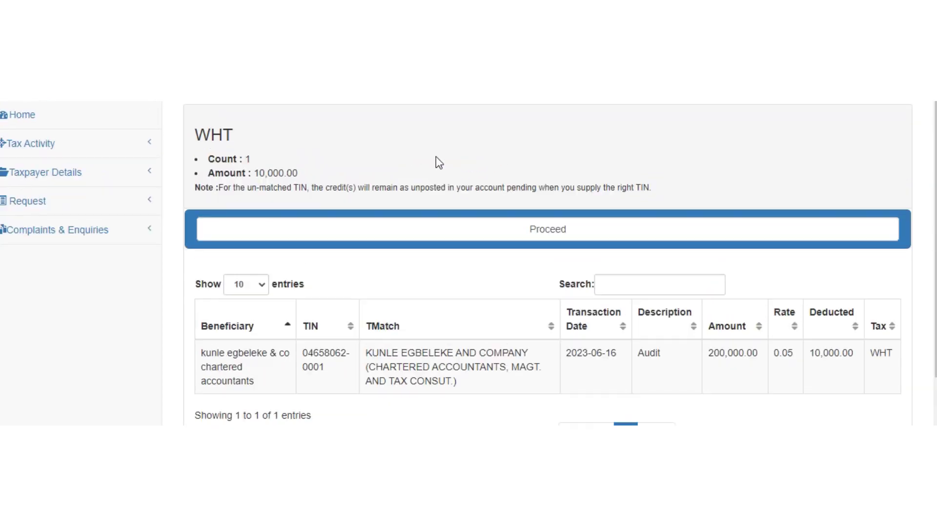
scroll(442, 195, "down", 1)
scroll(498, 225, "up", 1)
scroll(510, 239, "down", 1)
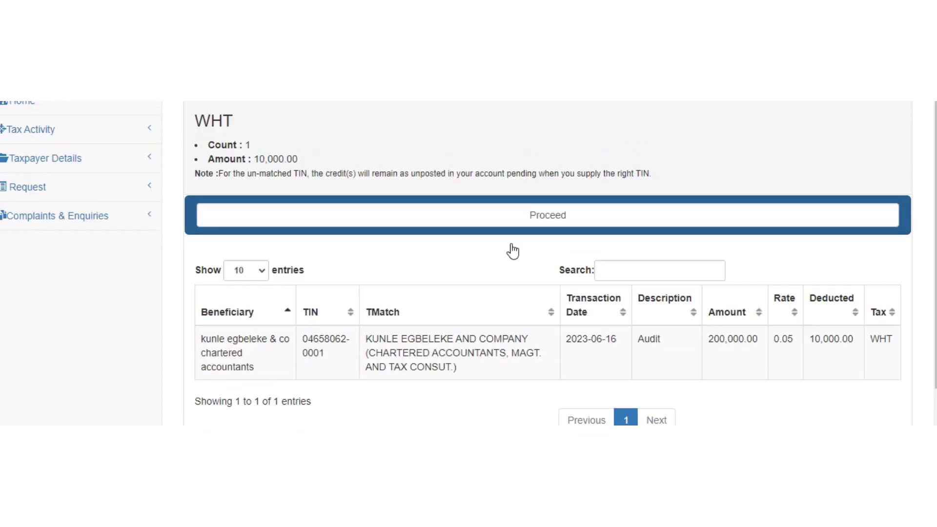
scroll(512, 251, "down", 1)
scroll(504, 215, "up", 2)
scroll(544, 245, "down", 1)
scroll(544, 245, "down", 1)
scroll(574, 216, "up", 1)
scroll(577, 254, "down", 2)
scroll(561, 266, "up", 2)
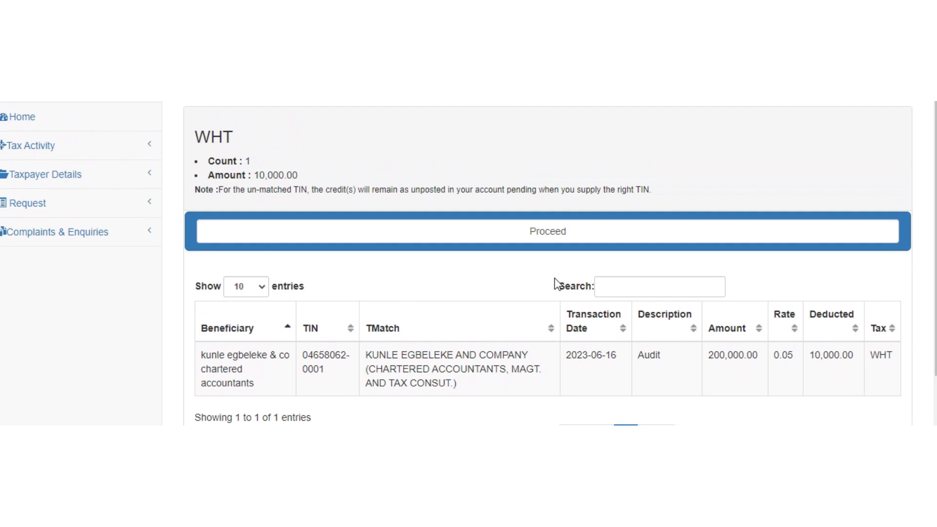
scroll(554, 278, "down", 1)
scroll(560, 288, "up", 1)
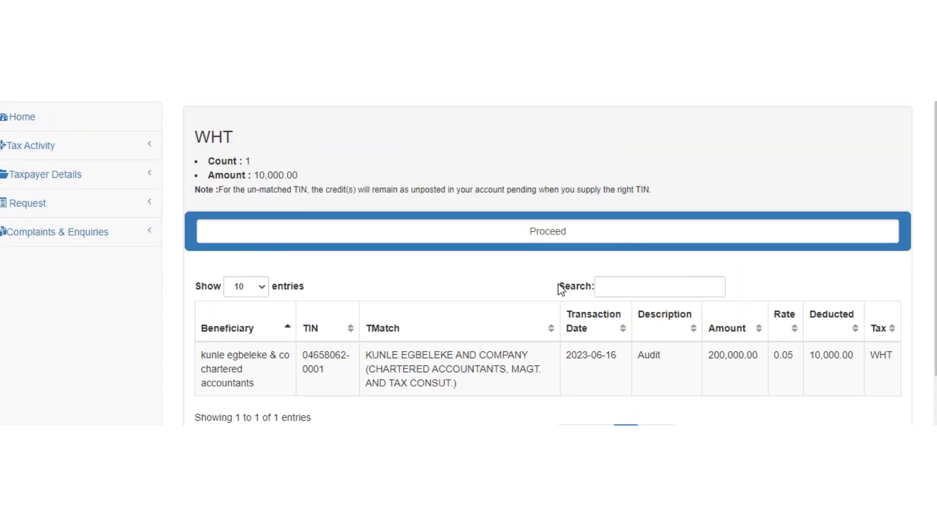
left_click(557, 232)
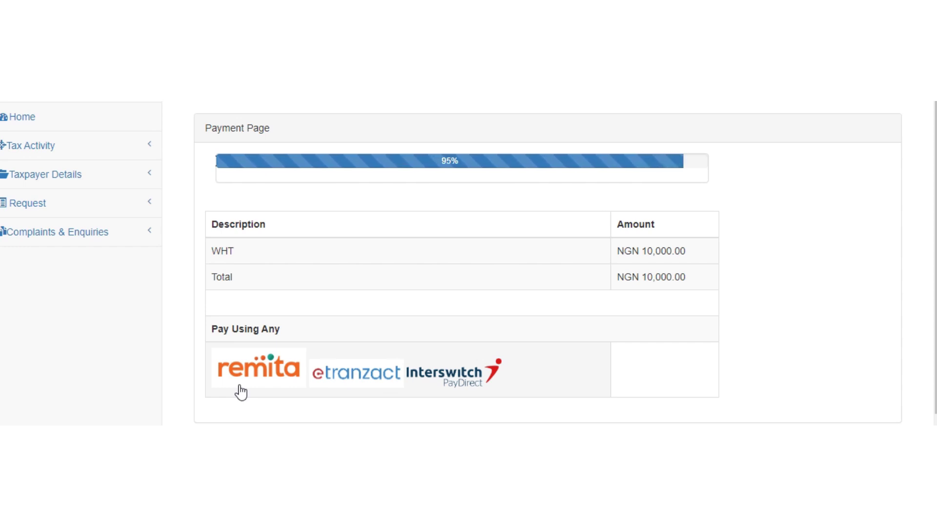
- Generate a Remita payment reference for NGN 10,000.00 and download the bank invoice, invoice (14).pdf
left_click(258, 373)
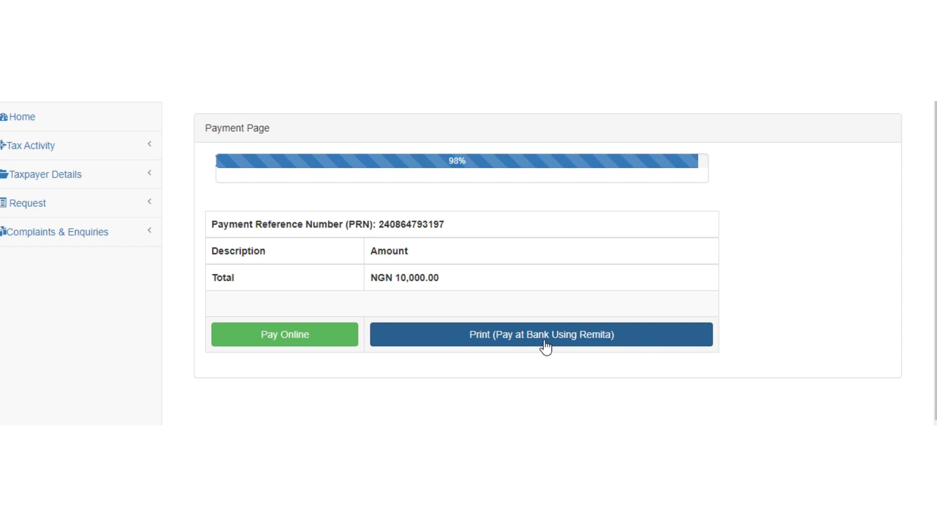
left_click(517, 340)
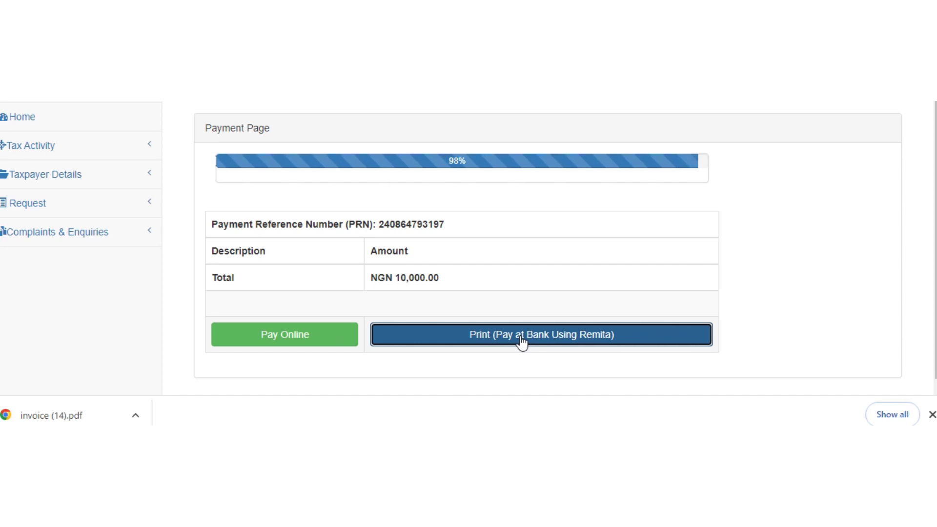
left_click(137, 415)
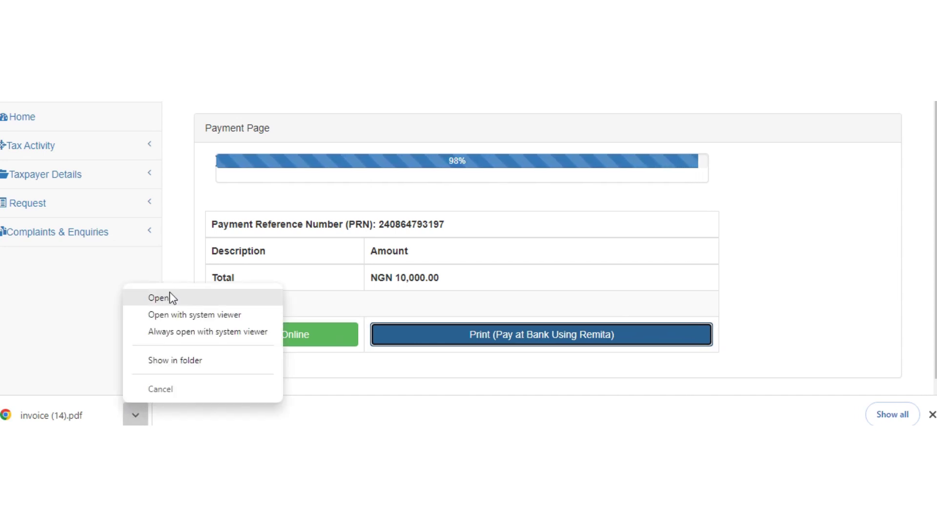